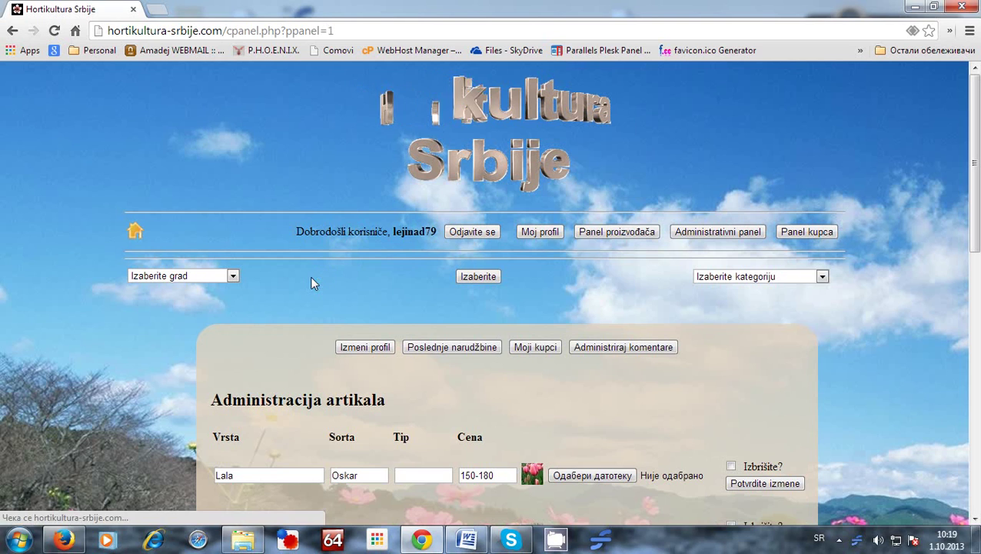
Set the first Lala article's Sorta to Lepa and its Cena to 200-250
scroll(312, 283, "down", 4)
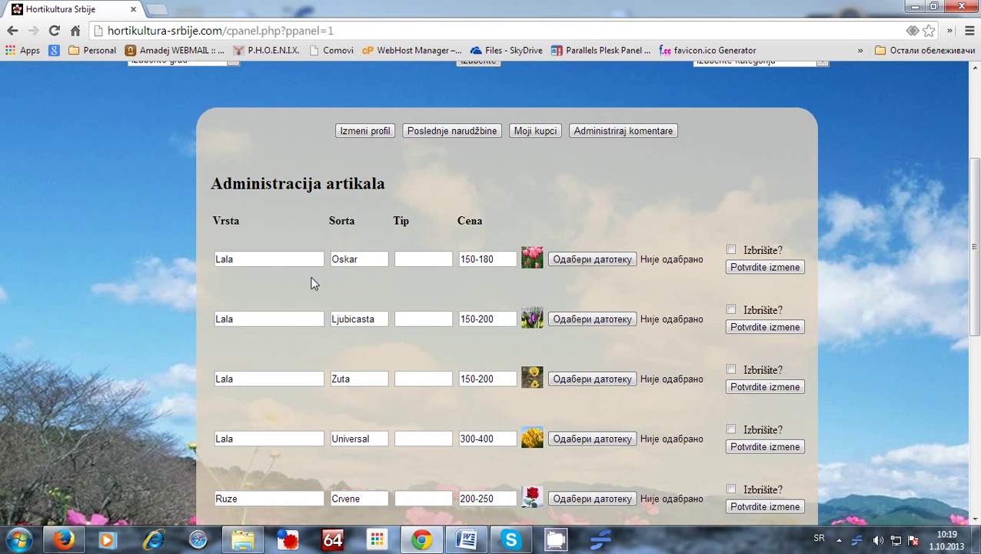
scroll(311, 283, "down", 1)
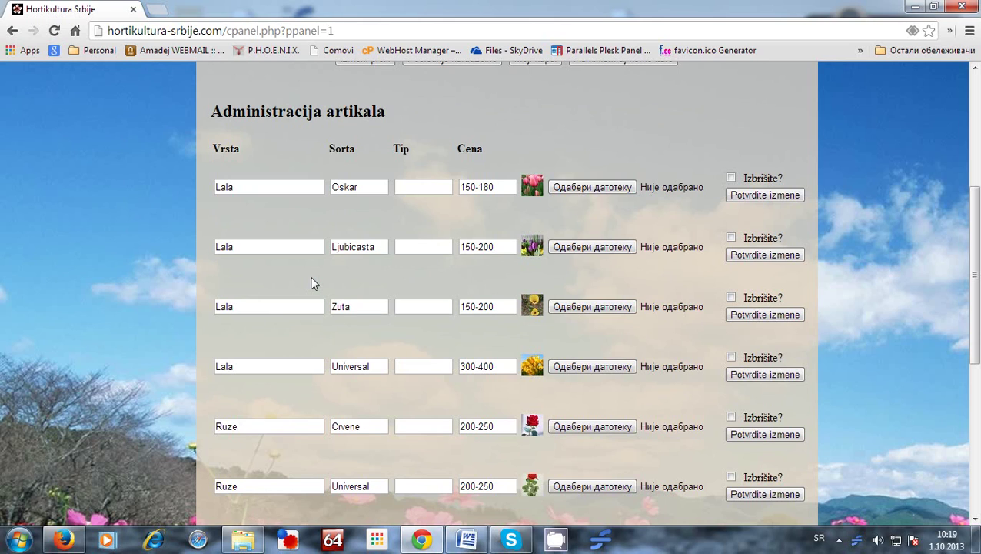
left_click_drag(260, 190, 181, 189)
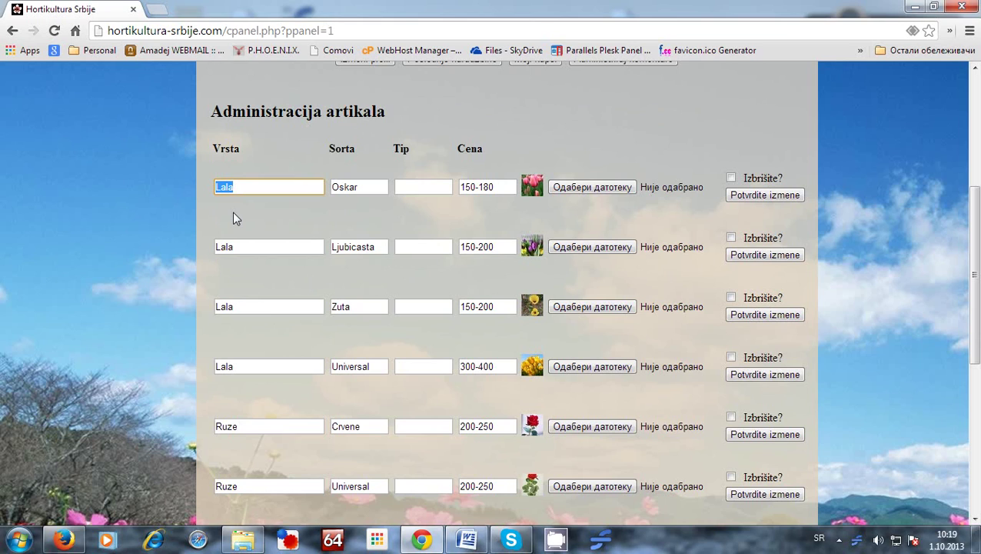
left_click_drag(356, 187, 332, 189)
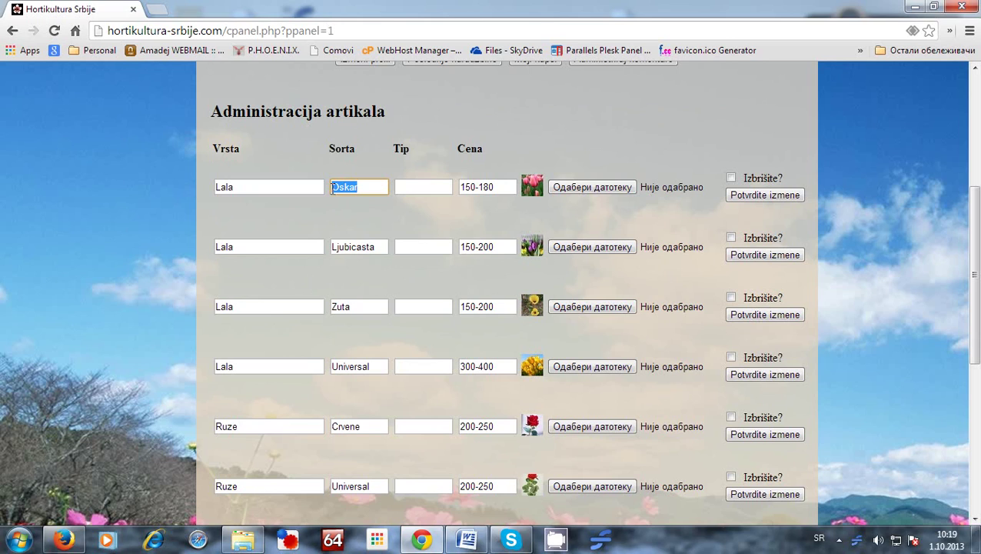
type("V")
type("epa")
left_click_drag(501, 187, 457, 196)
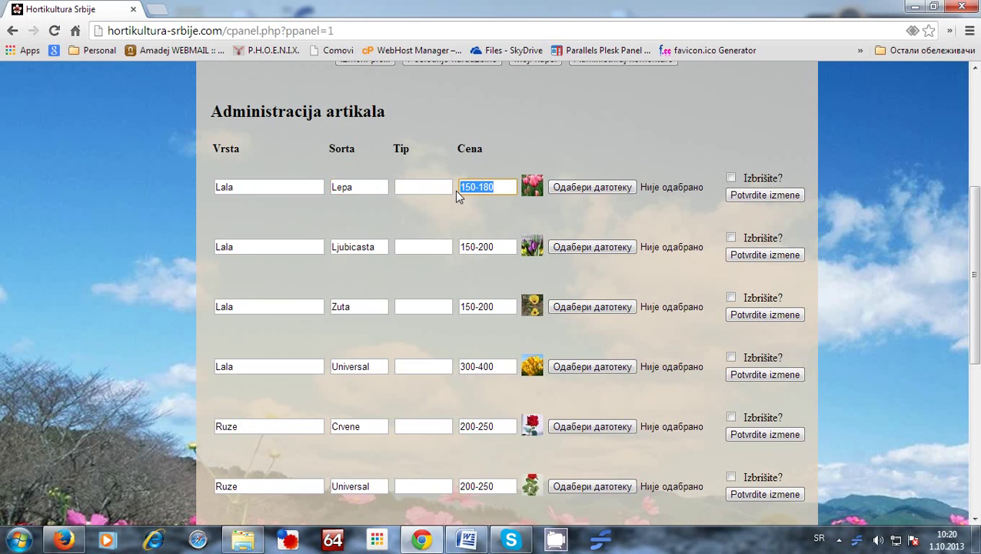
type("200-250")
Change the Crvene roses article's Vrsta to Ruže and its Cena to 200-280
scroll(321, 326, "down", 1)
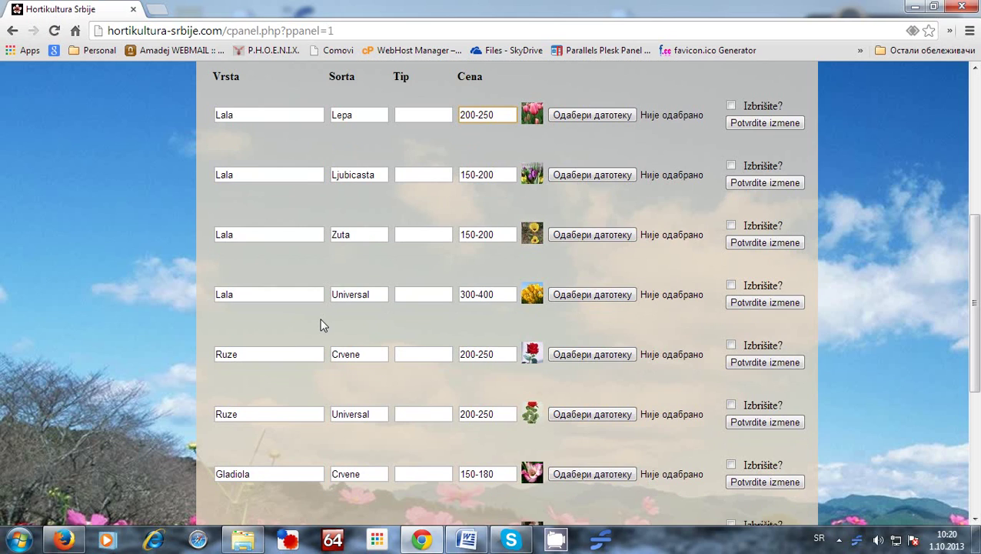
double_click(260, 362)
type("Ruže")
key("Tab")
left_click_drag(496, 354, 479, 355)
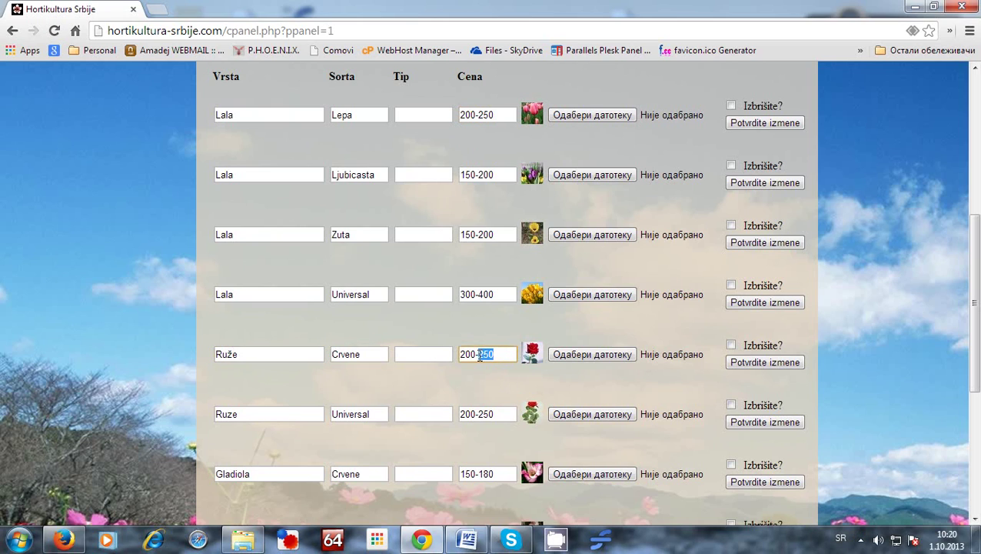
type("18")
type("0")
Choose Tulips.jpg from Sample Pictures as the Crvene roses article's picture, and submit the Ruze Universal row
left_click(628, 357)
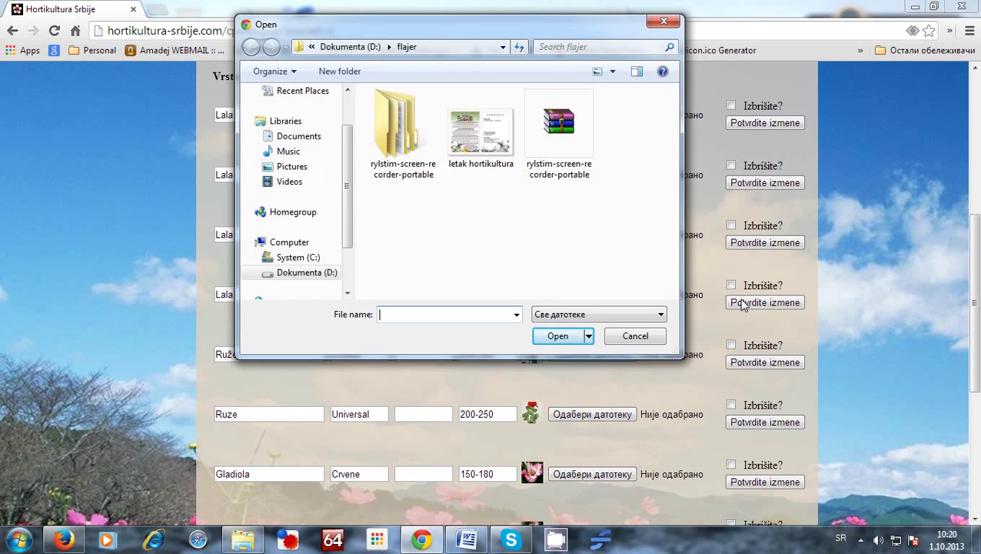
left_click_drag(346, 209, 343, 196)
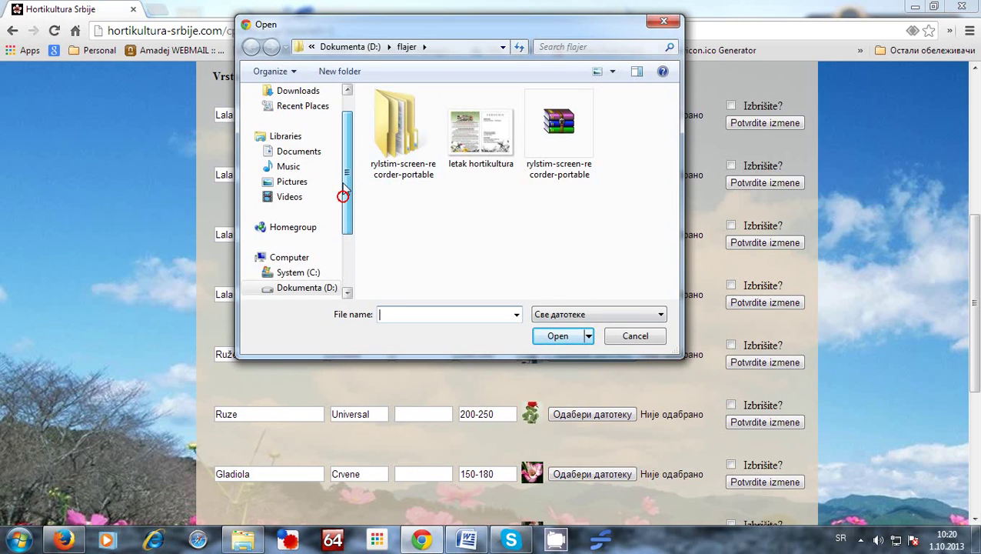
left_click(309, 185)
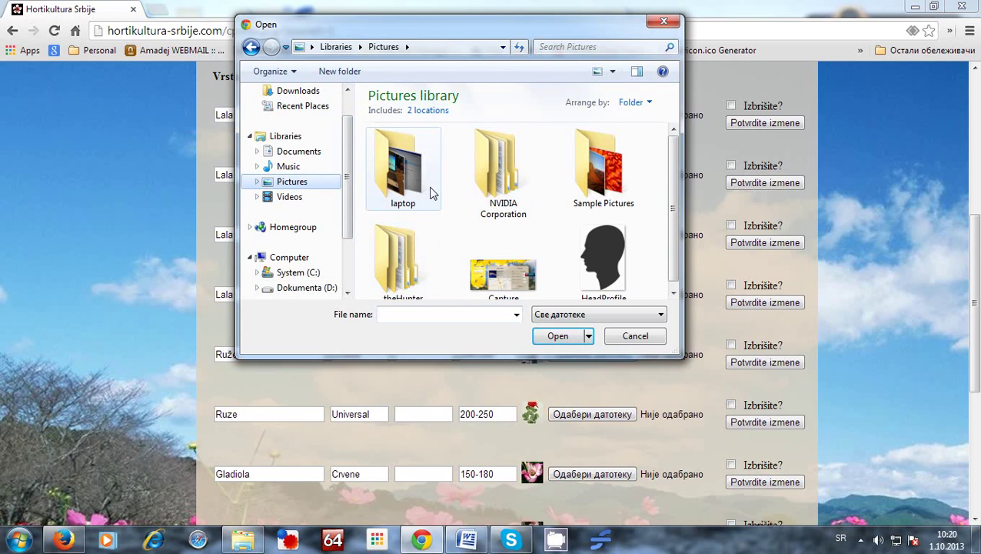
double_click(586, 180)
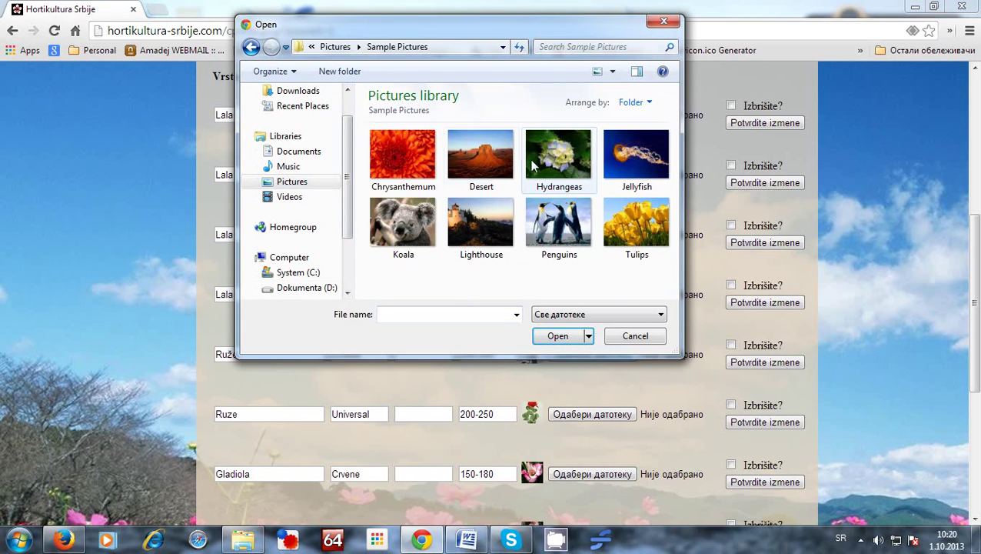
left_click(636, 224)
left_click(558, 339)
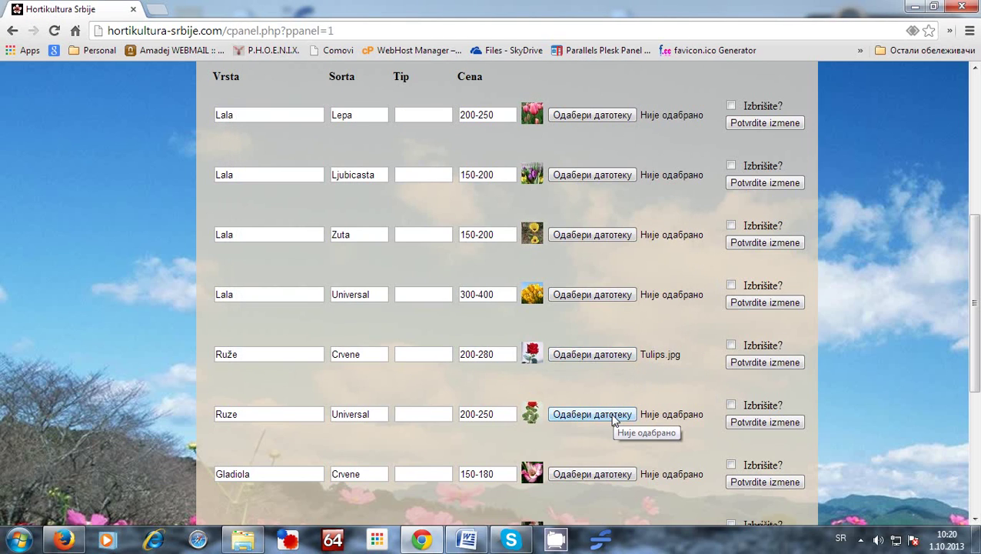
left_click(765, 422)
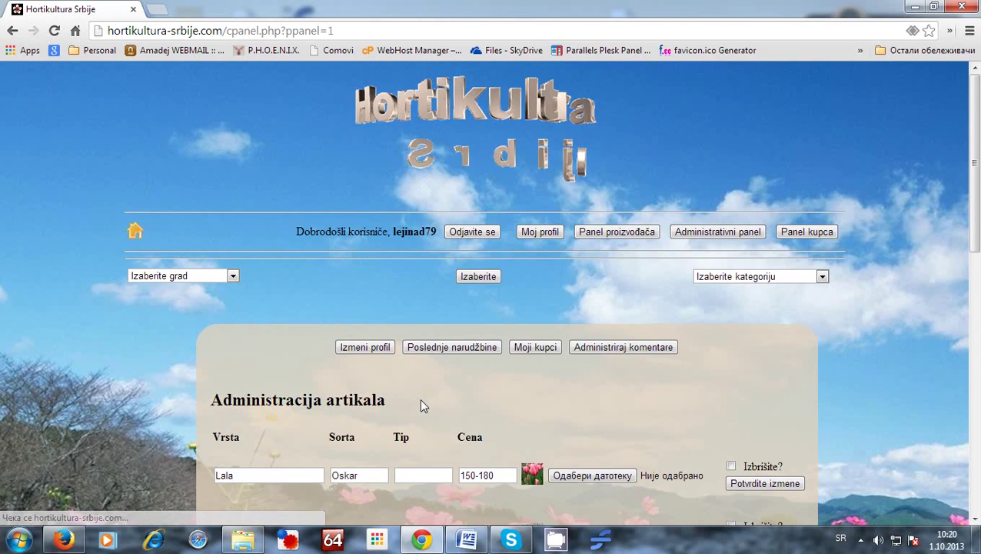
Delete the Ruze Universal article from the article list
scroll(419, 398, "down", 2)
scroll(405, 391, "down", 5)
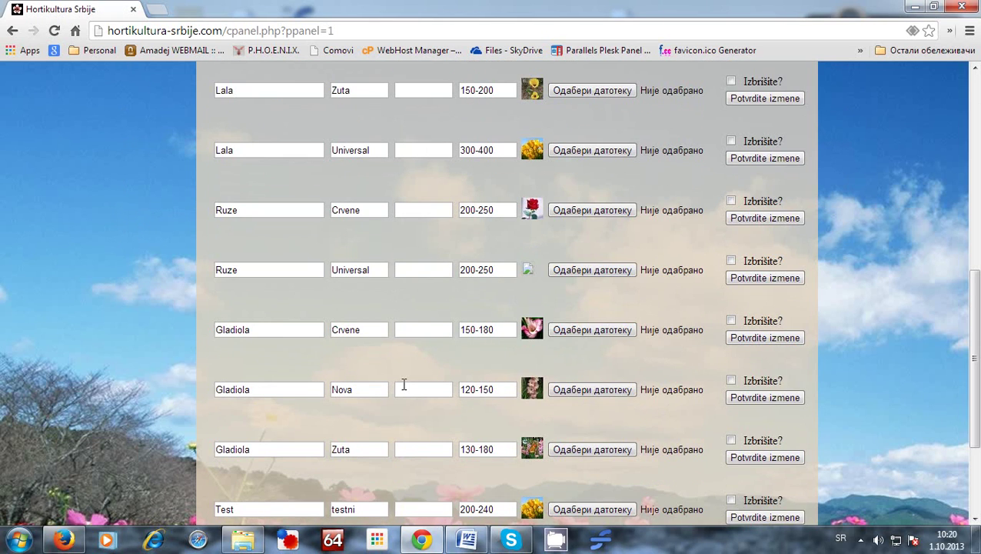
scroll(404, 384, "down", 1)
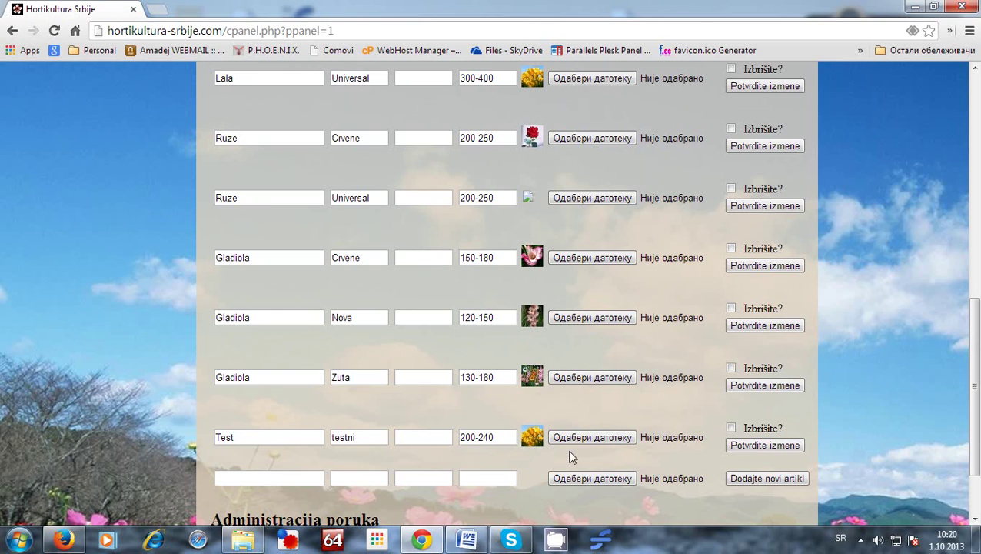
scroll(642, 311, "up", 1)
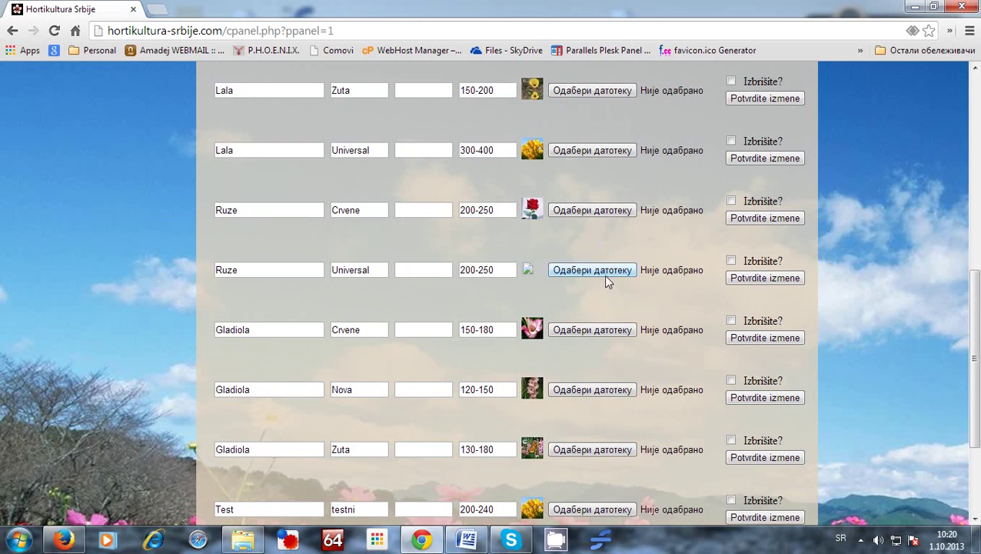
left_click(730, 260)
left_click(765, 279)
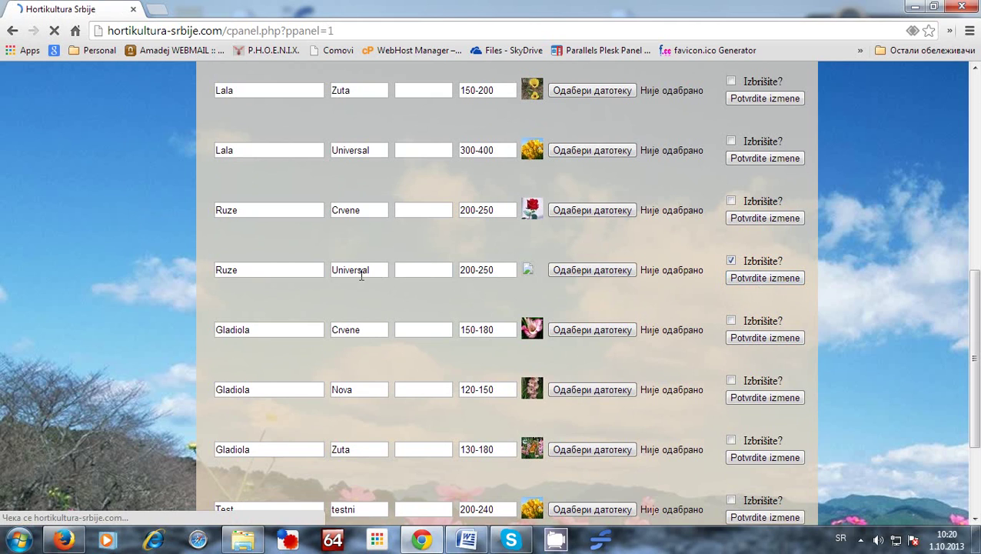
Fill in the empty new-article row with Vrsta Lala, Sorta testna and Cena 180-200
scroll(339, 325, "down", 5)
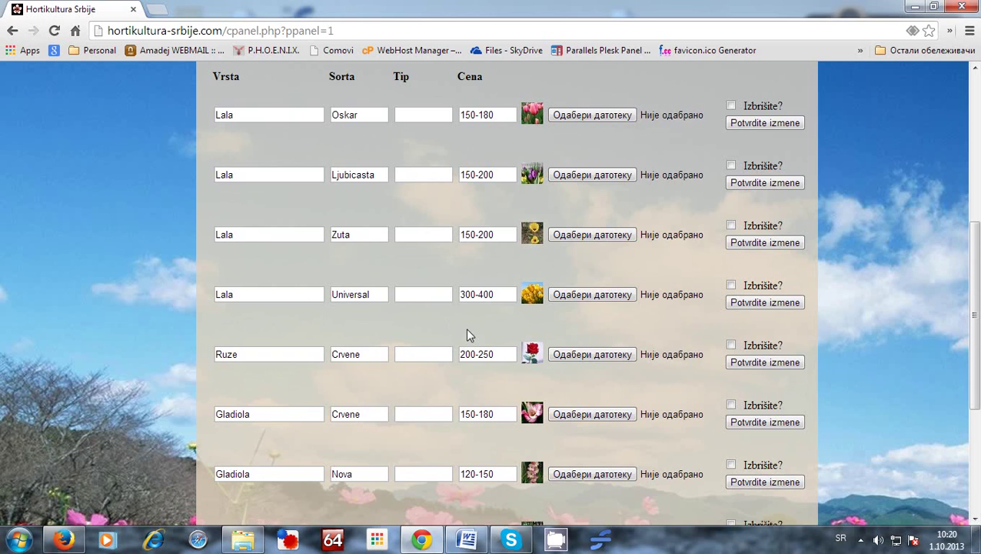
scroll(465, 330, "down", 3)
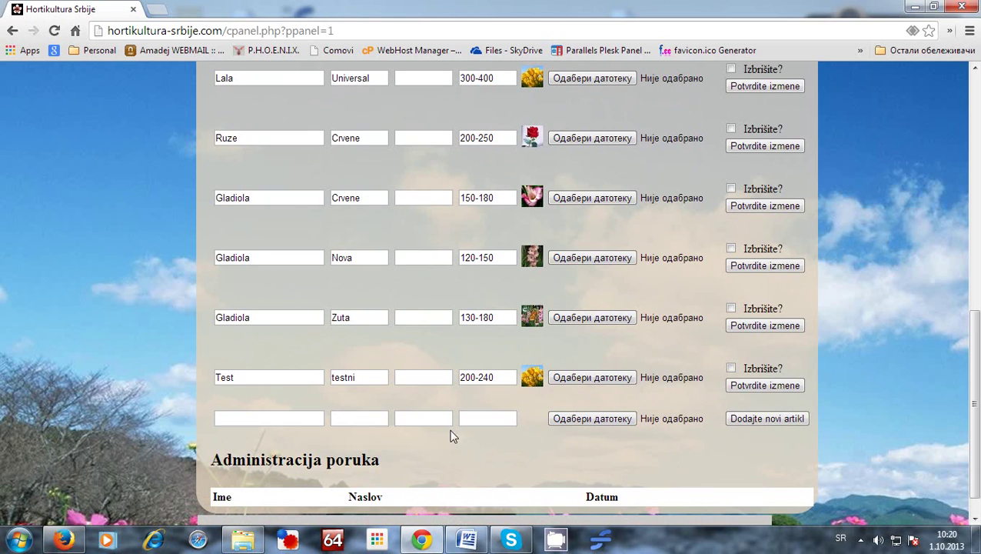
left_click(230, 416)
type("Lala")
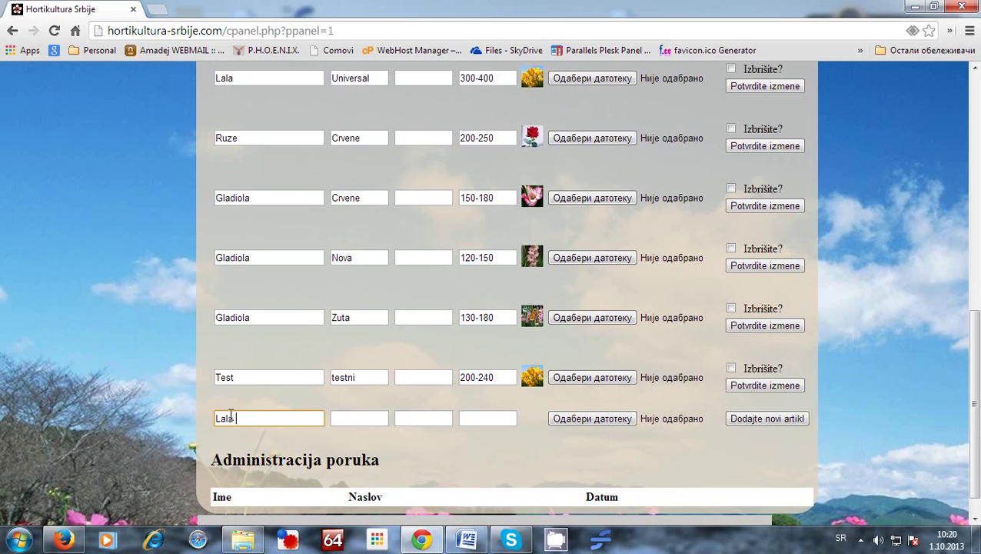
left_click(354, 419)
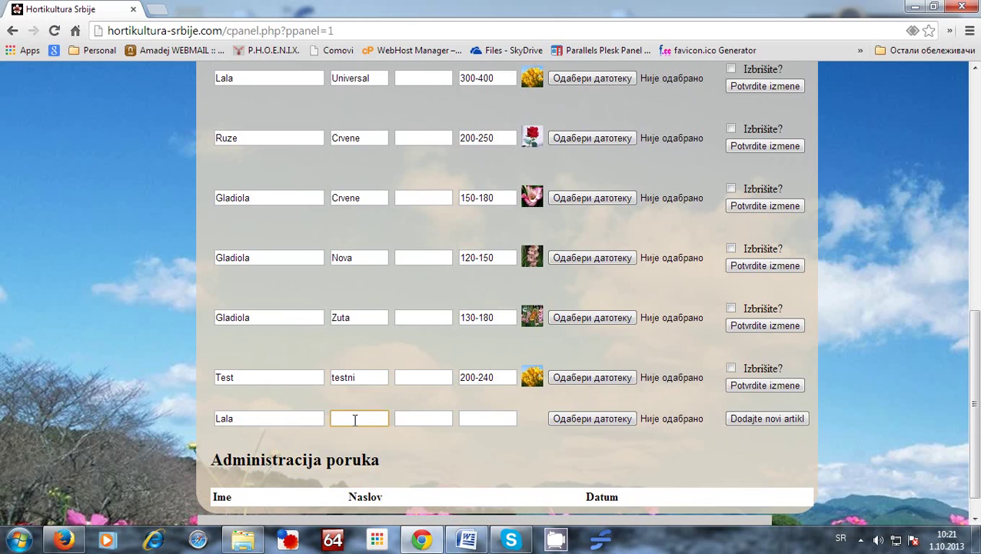
type("test")
type("ni")
left_click(510, 420)
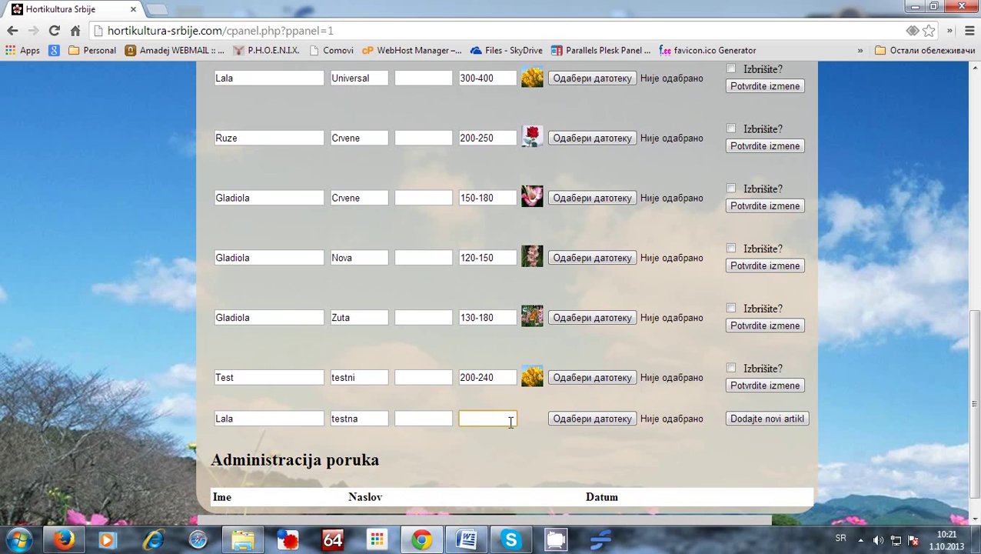
type("180-200")
Attach Tulips.jpg to the new Lala article, add it and check it at the end of the article list
left_click(579, 420)
left_click(622, 238)
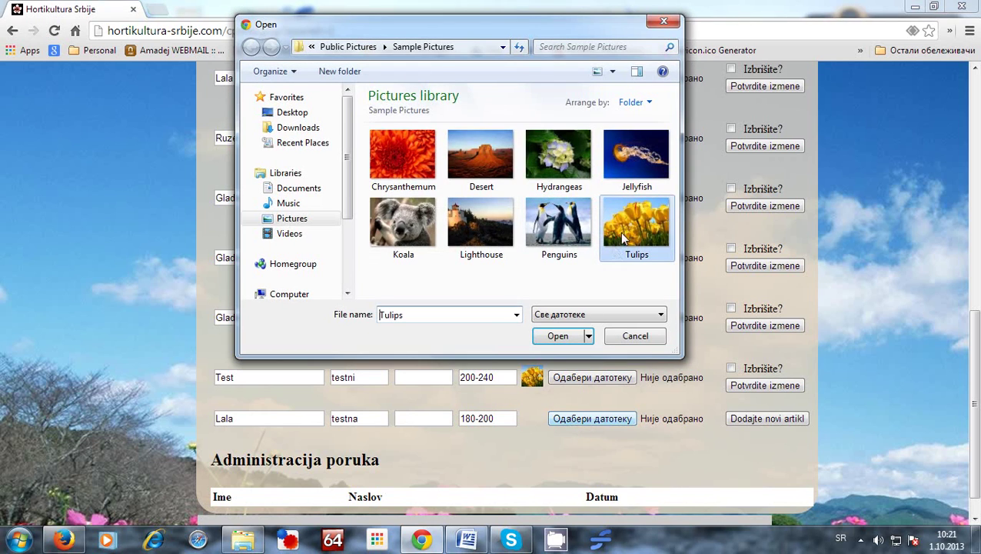
left_click(558, 336)
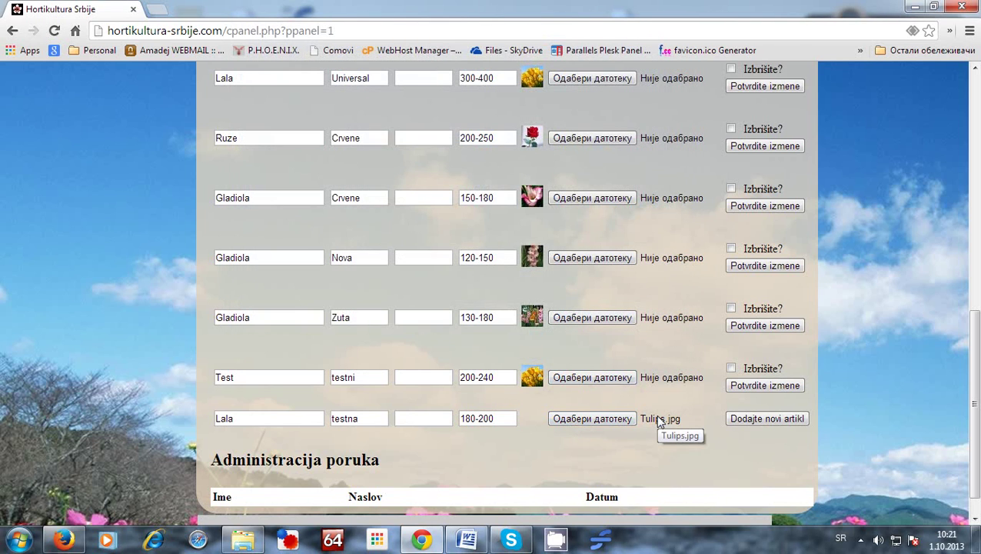
left_click(778, 417)
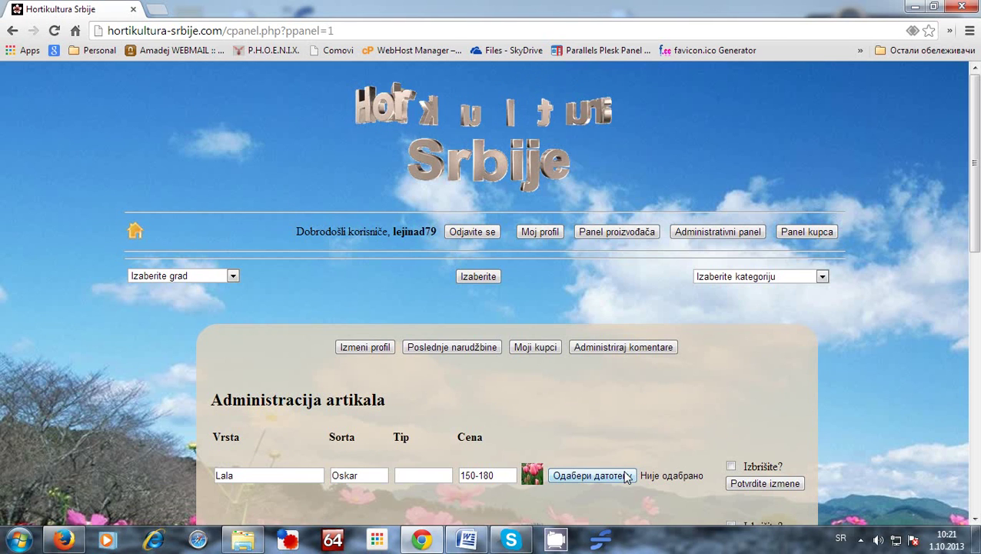
scroll(565, 455, "down", 1)
scroll(492, 423, "down", 8)
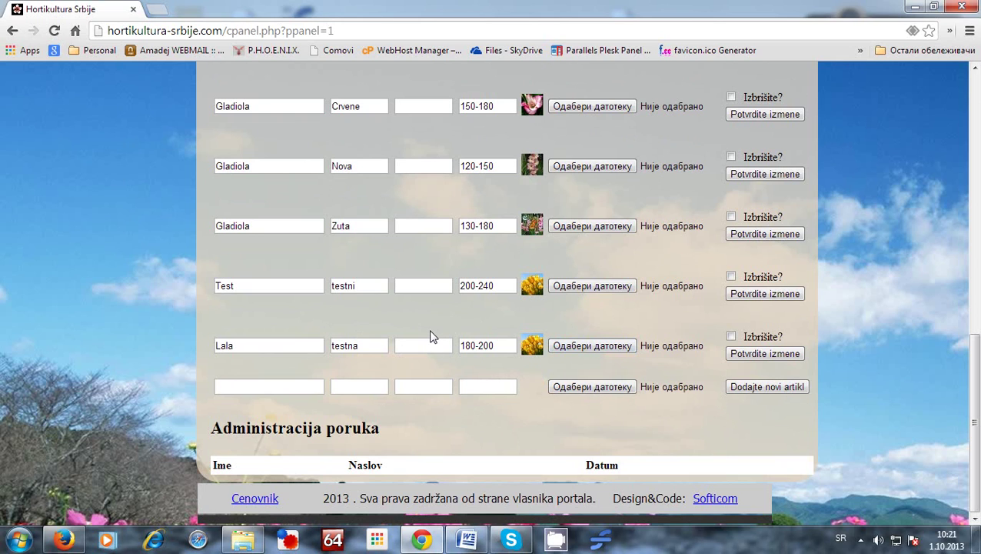
Open the profile for editing and mark the four pictures in the gallery's first row for deletion
scroll(431, 336, "up", 8)
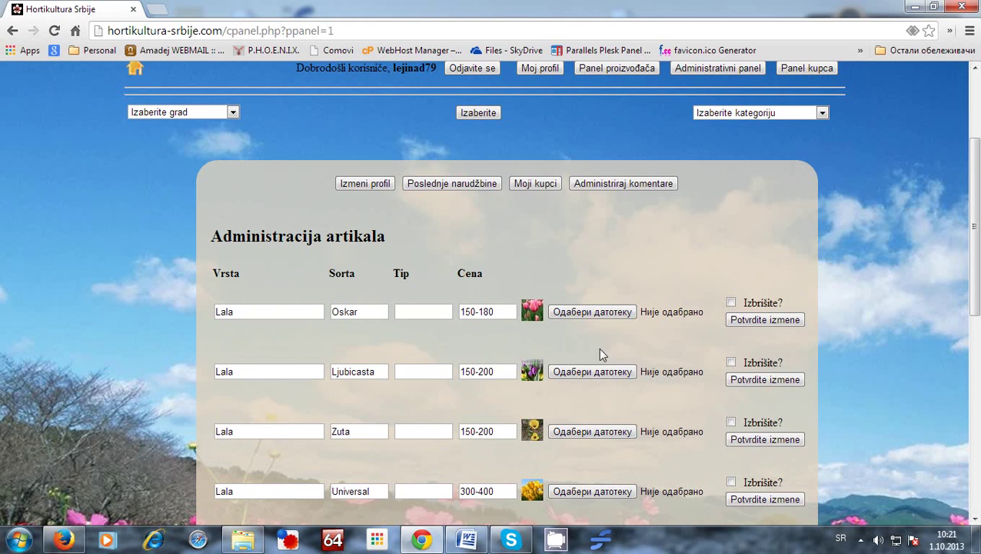
left_click(368, 186)
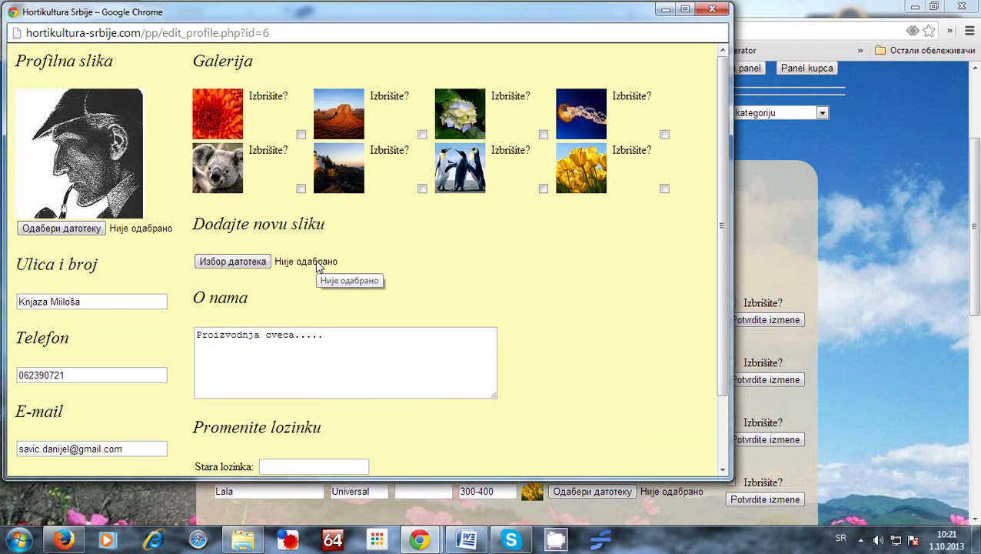
left_click(301, 135)
left_click(422, 134)
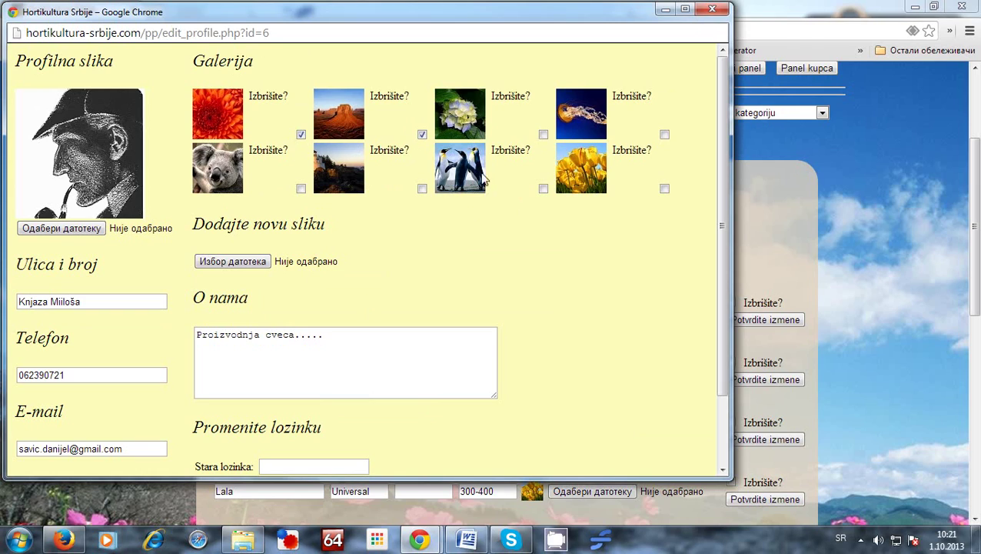
left_click(543, 134)
left_click(664, 135)
Change the O nama text to "Proizvodnja cveca lukovica i sadnog materijala." and submit the profile changes
left_click(324, 345)
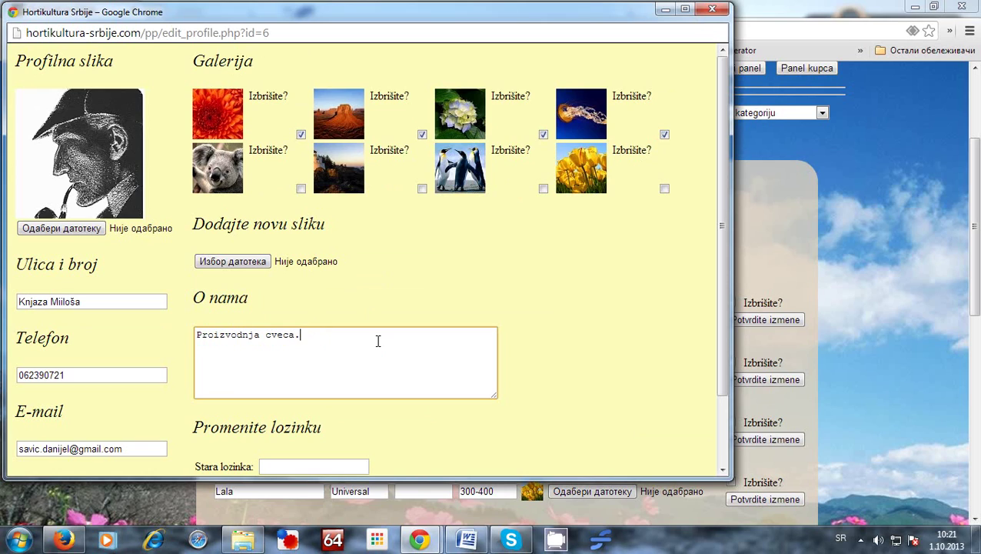
type("i lukovica")
key("BackSpace")
key("BackSpace")
key("BackSpace")
key("BackSpace")
key("BackSpace")
key("BackSpace")
key("BackSpace")
key("BackSpace")
key("BackSpace")
type("lukovica i sadnog materijala")
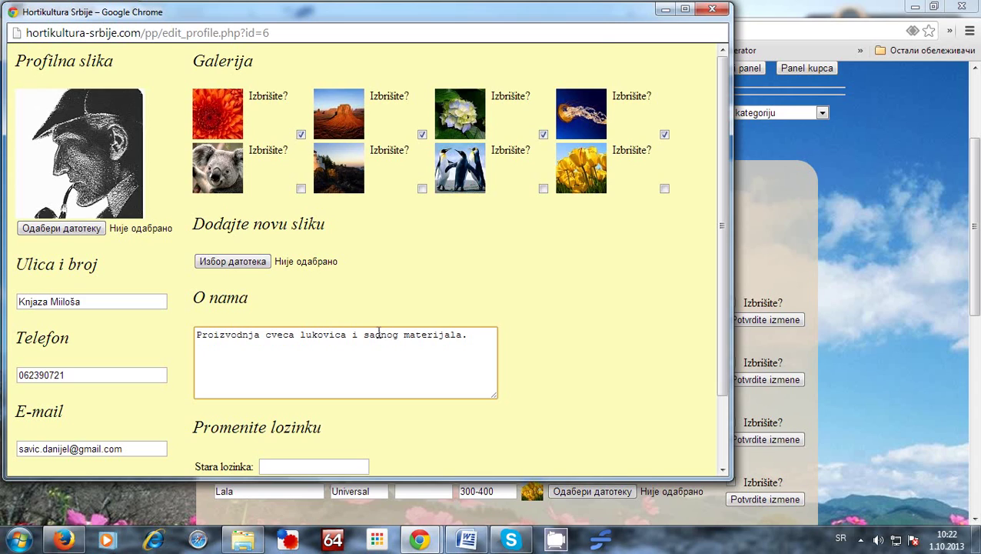
scroll(362, 331, "down", 2)
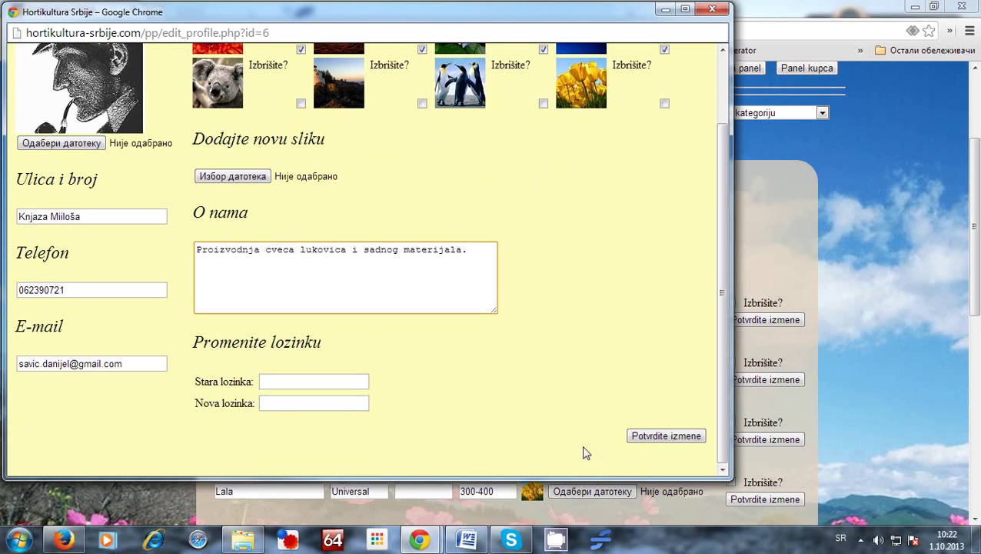
left_click(638, 436)
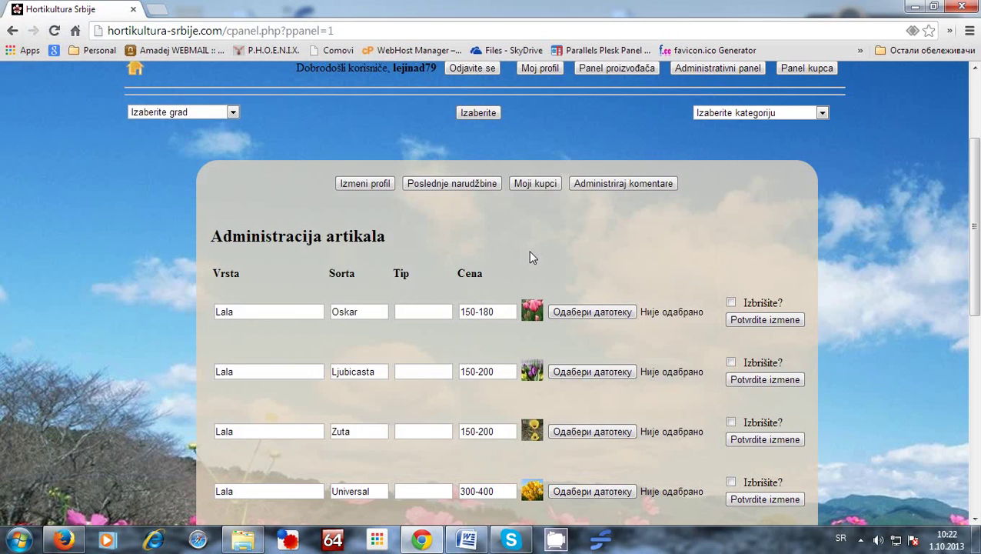
scroll(529, 253, "up", 1)
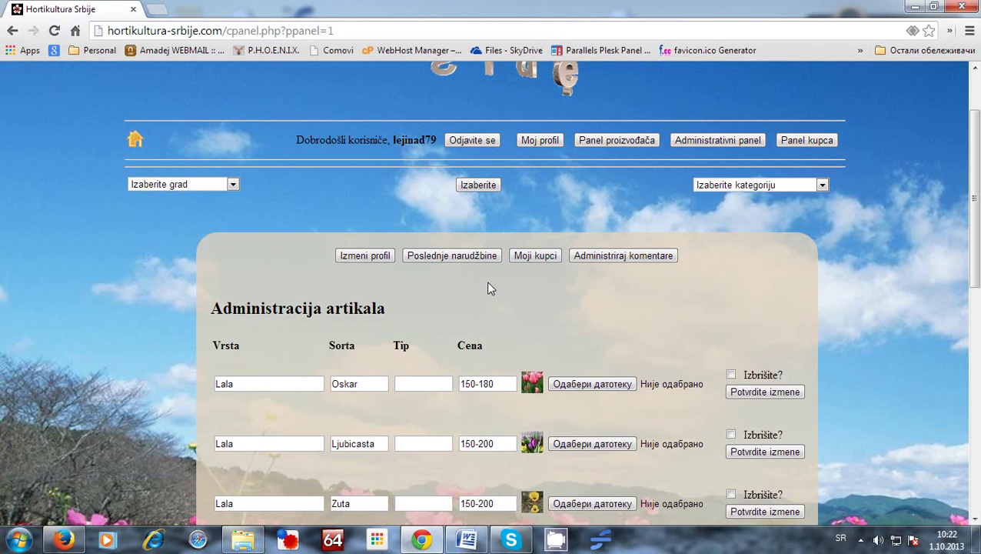
scroll(468, 289, "up", 1)
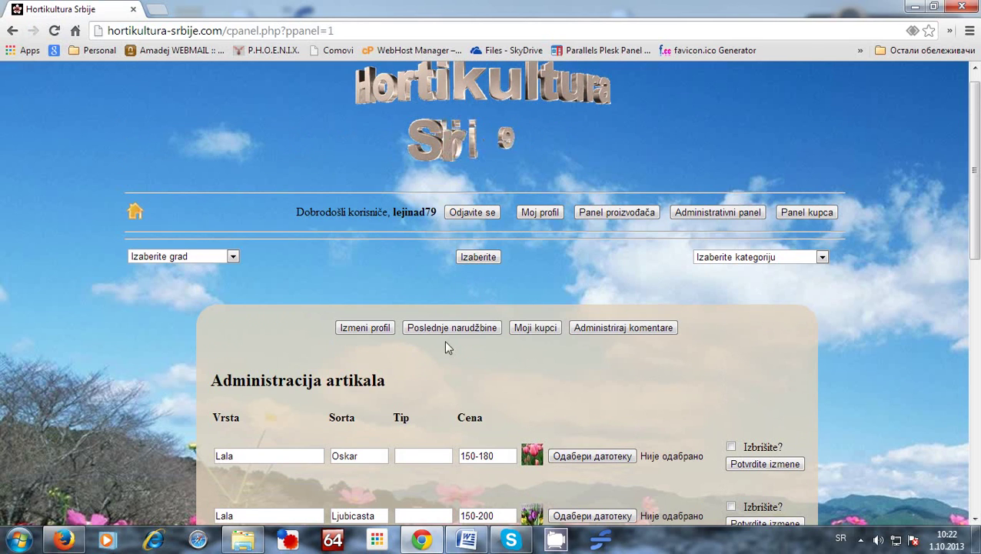
Open the producer's public profile and view the Test article's Sorta details and enlarged picture, closing both windows
left_click(543, 213)
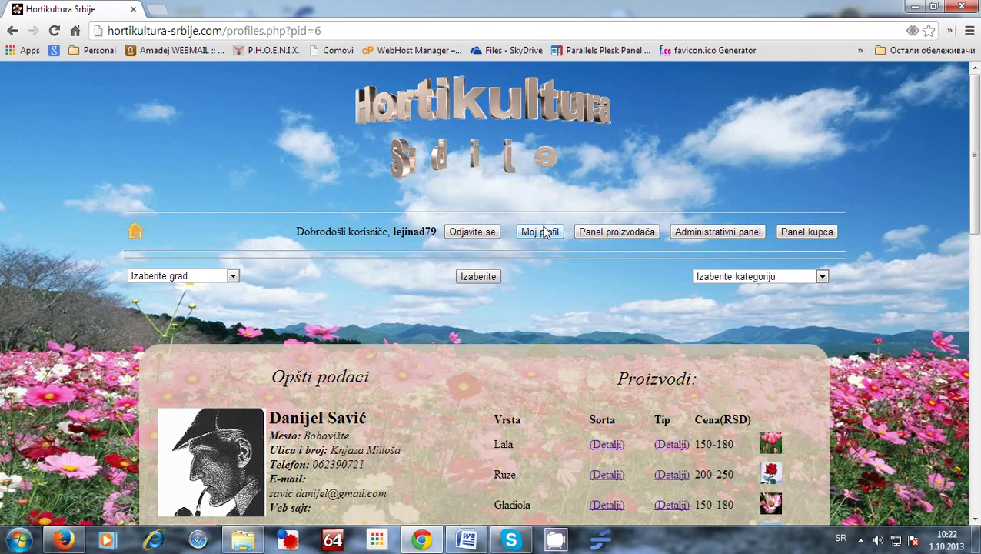
scroll(475, 322, "down", 1)
scroll(473, 317, "down", 1)
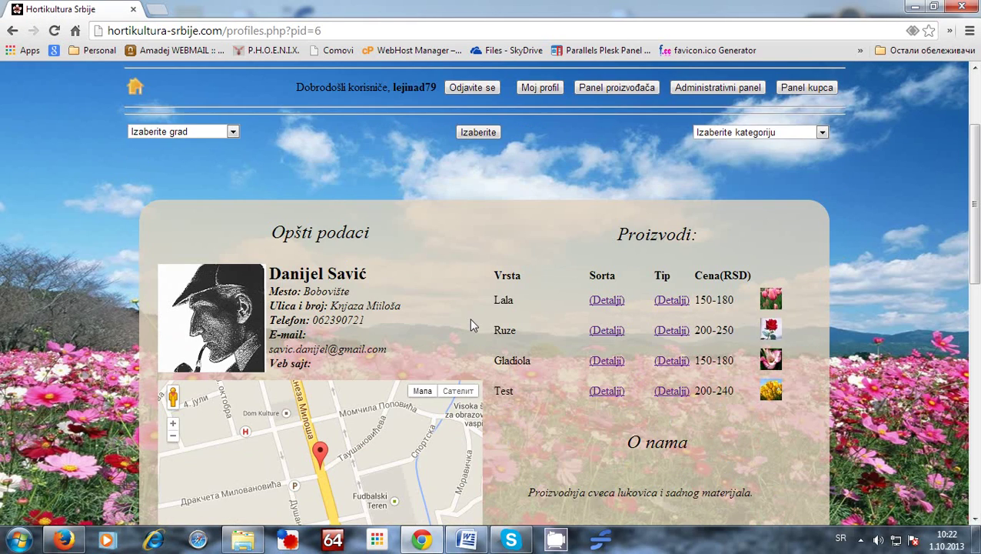
scroll(469, 319, "down", 1)
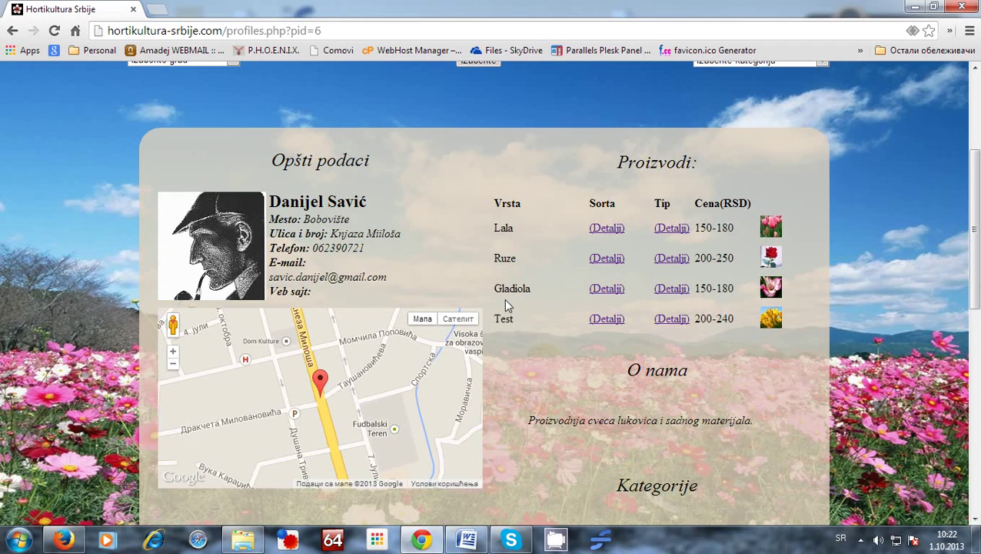
left_click(615, 319)
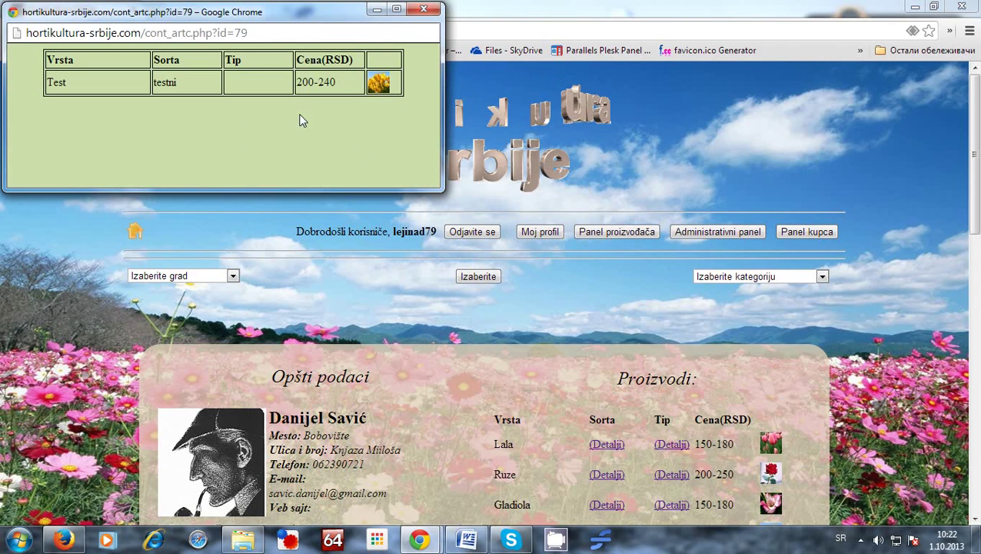
left_click(377, 83)
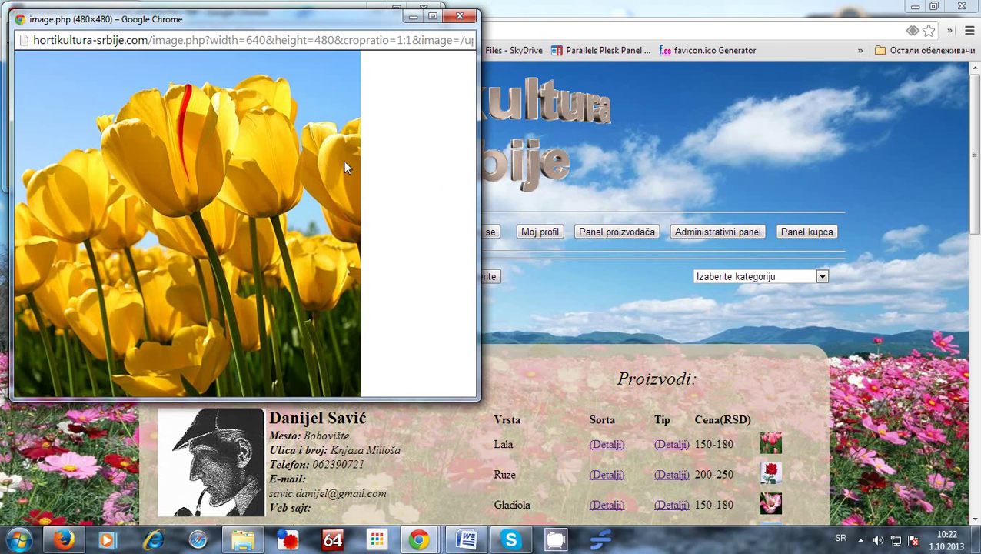
left_click(460, 16)
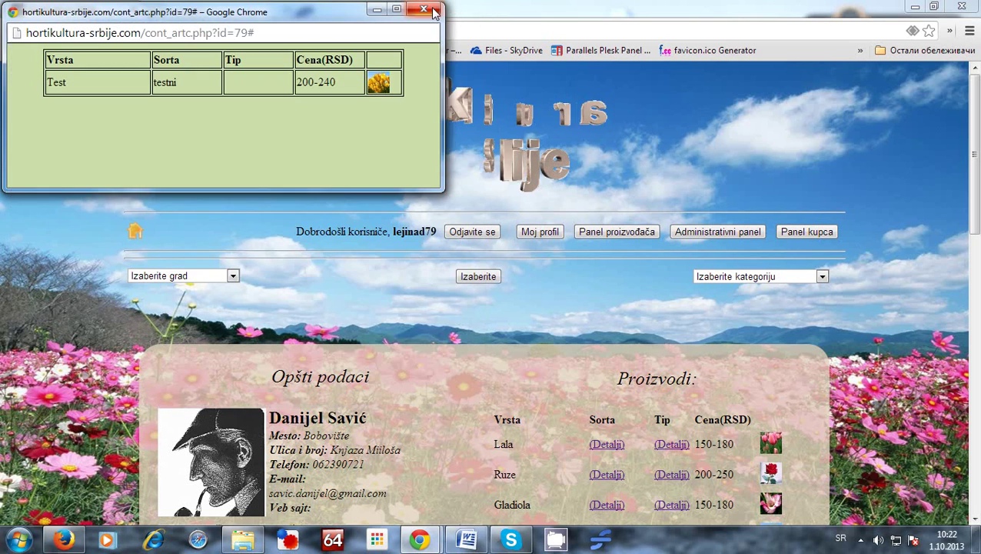
left_click(432, 9)
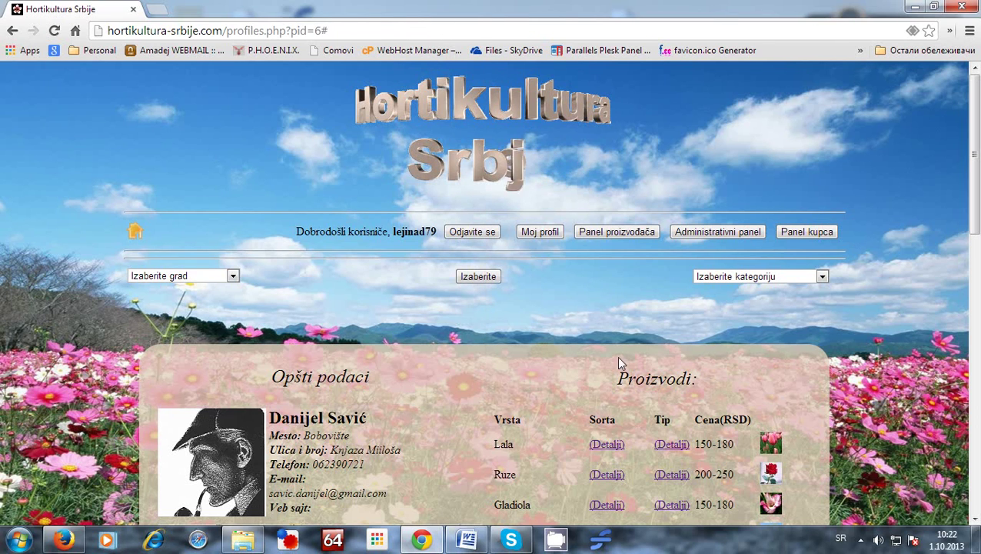
Return to the producer panel and mark the first of the latest orders as delivered (Isporuka), submitting the third order's row too
scroll(619, 354, "down", 1)
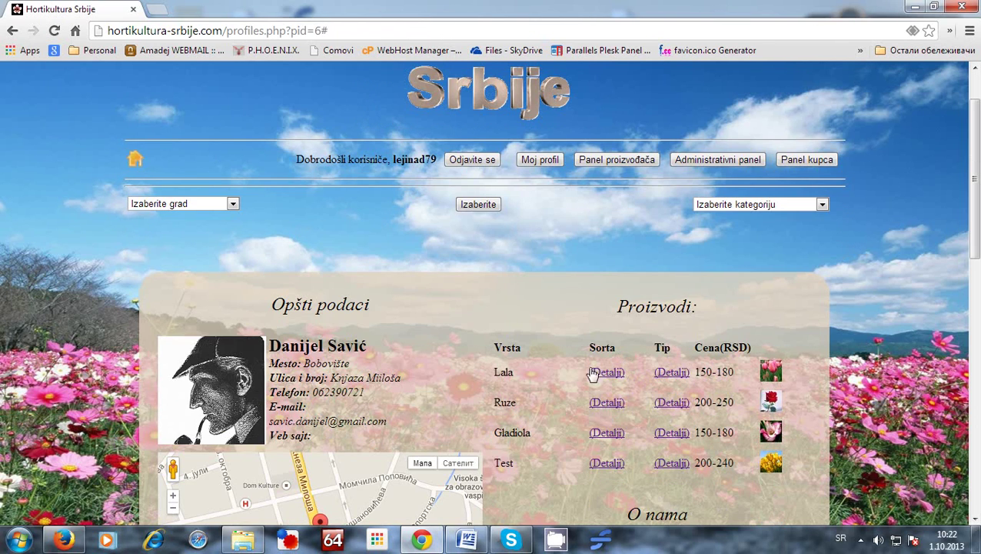
left_click(615, 160)
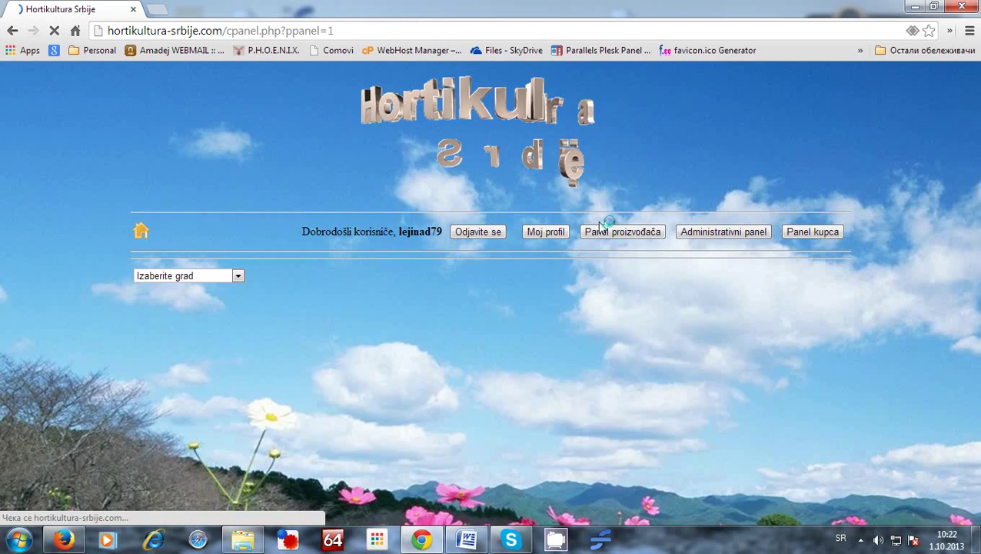
scroll(500, 316, "down", 2)
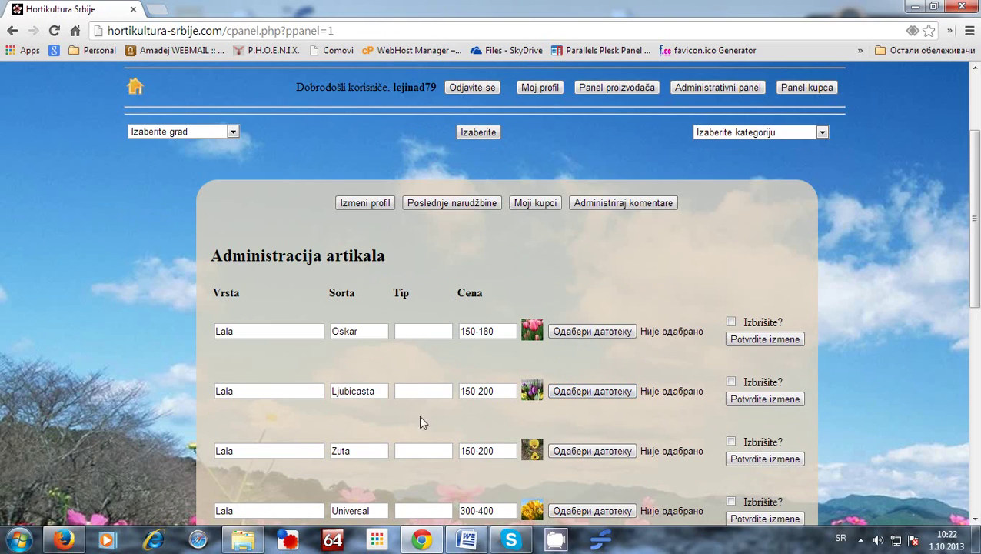
scroll(521, 427, "down", 4)
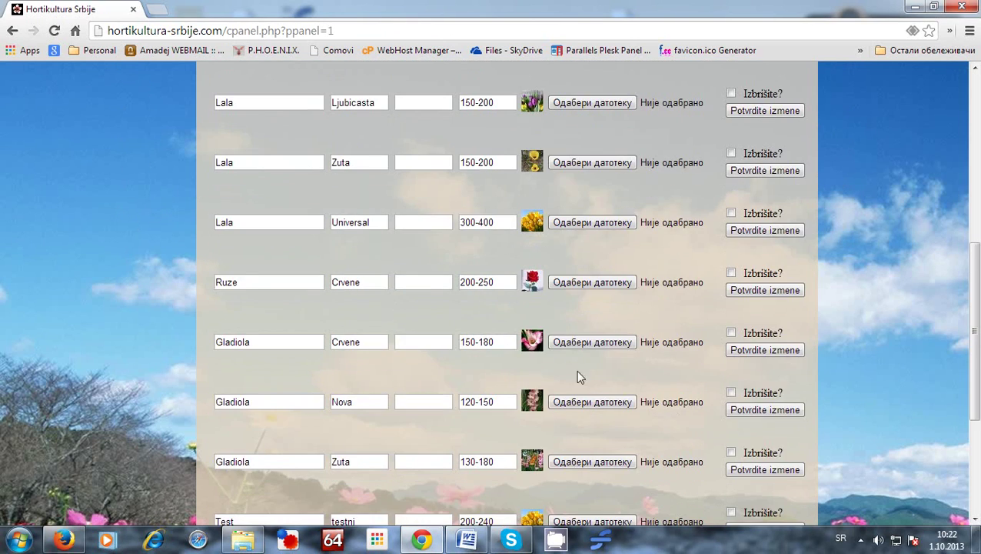
scroll(580, 377, "down", 1)
scroll(519, 344, "down", 3)
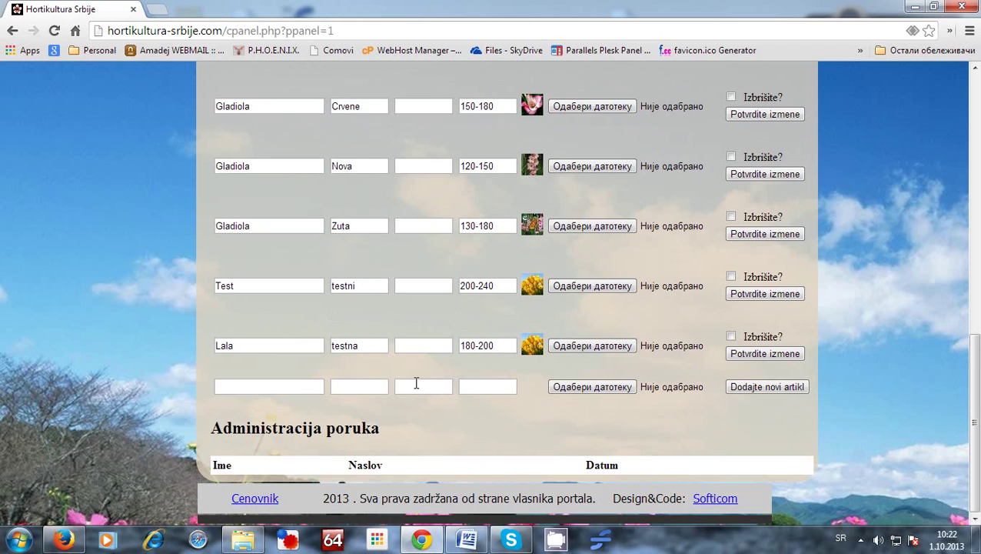
scroll(416, 383, "up", 8)
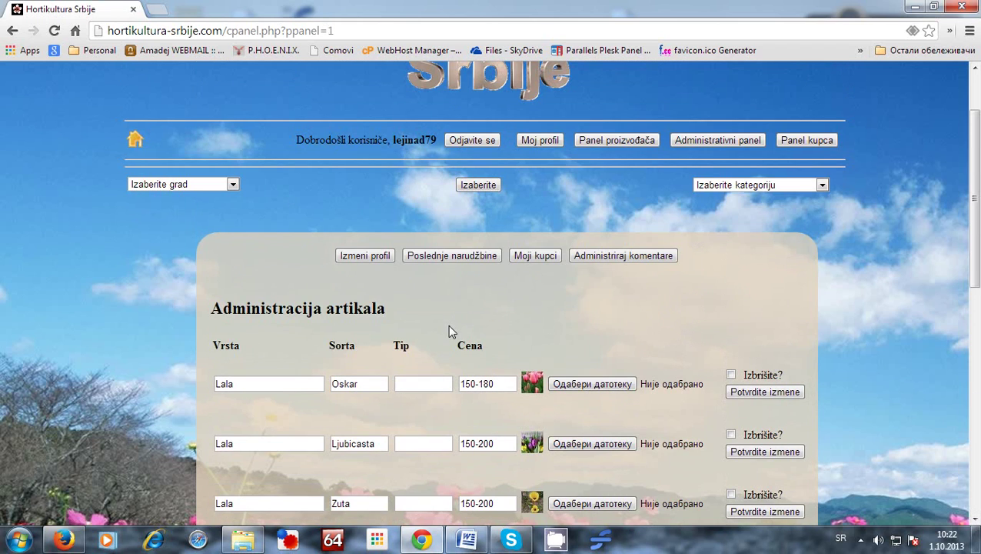
left_click(461, 256)
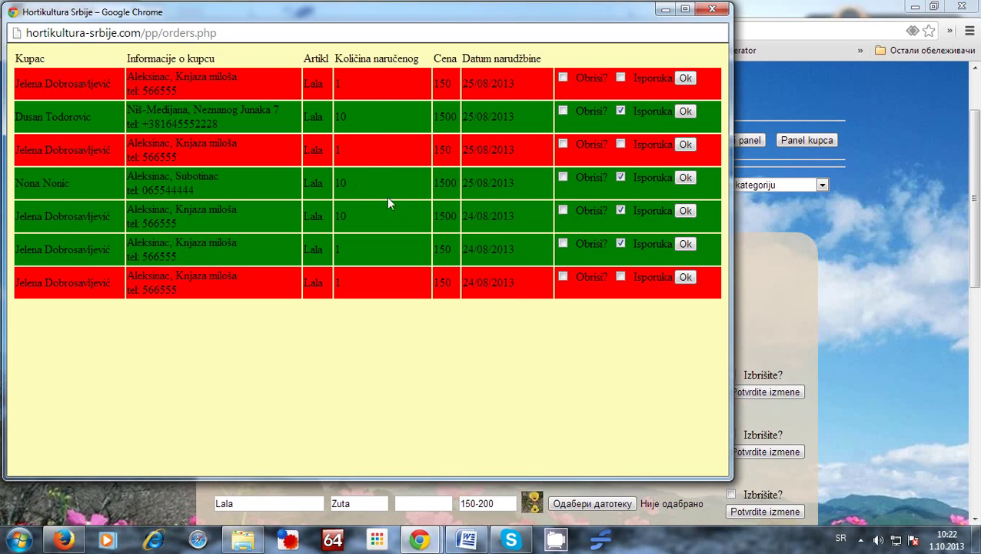
left_click(621, 77)
left_click(682, 77)
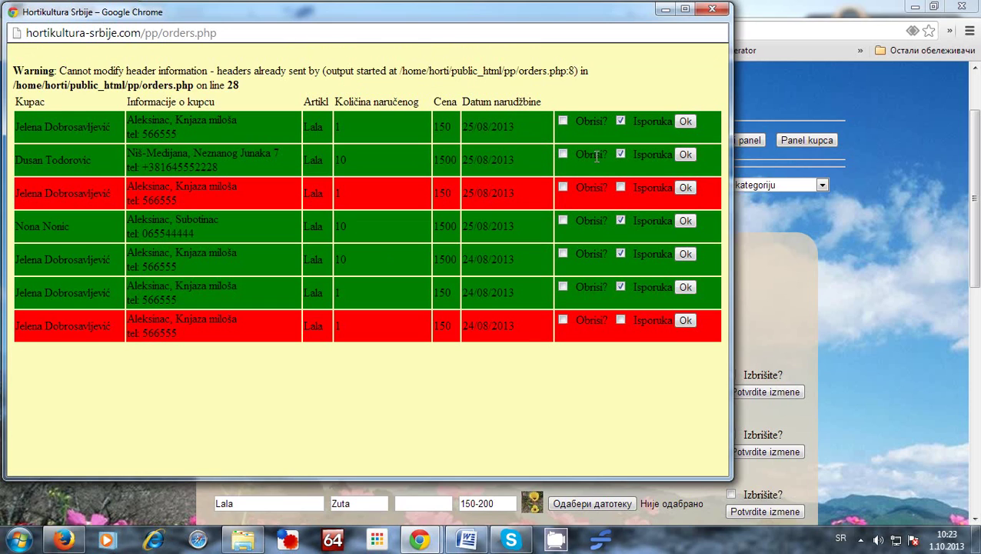
left_click(685, 188)
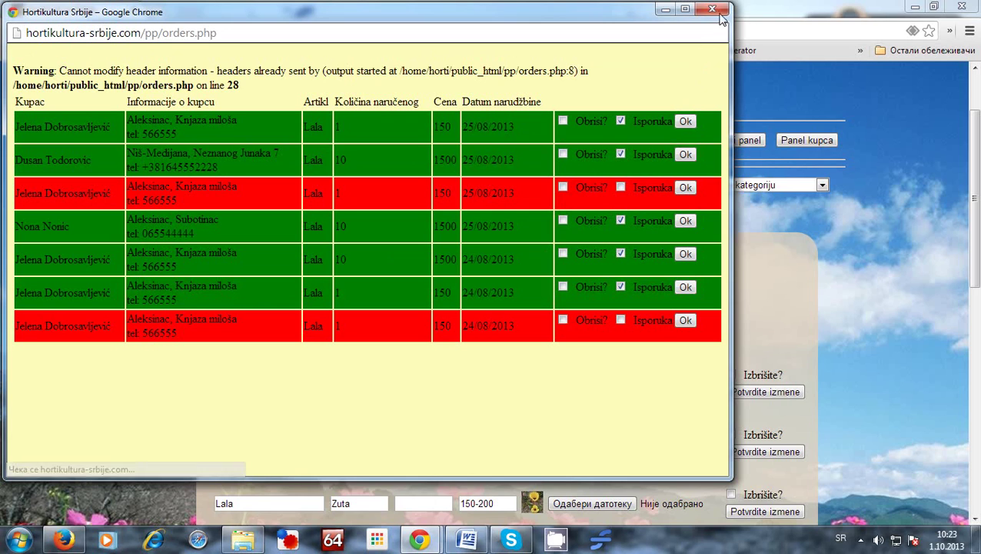
left_click(712, 8)
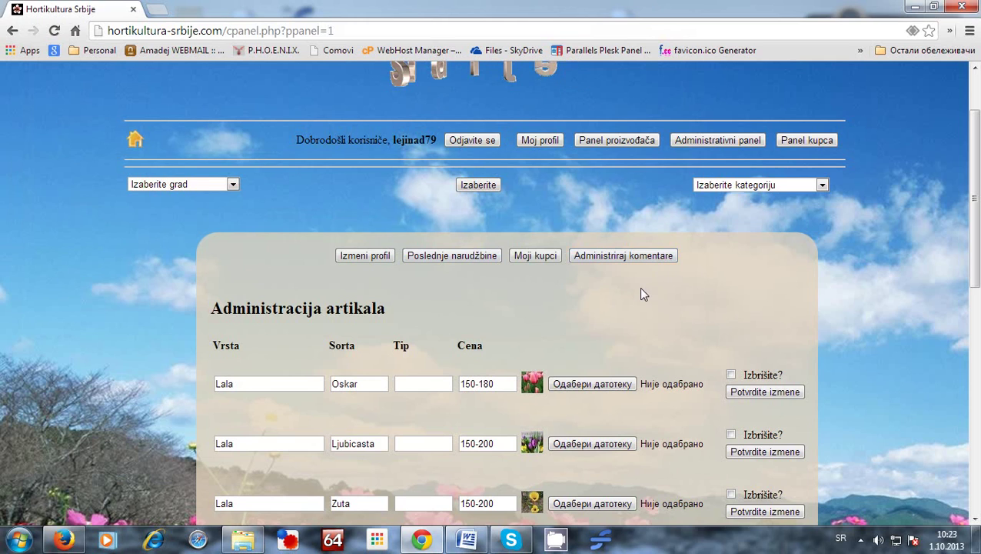
Send the first customer listed under Moji kupci the message "Imamo novu turu lala za Vas spremnu. Pozdrav"
left_click(540, 255)
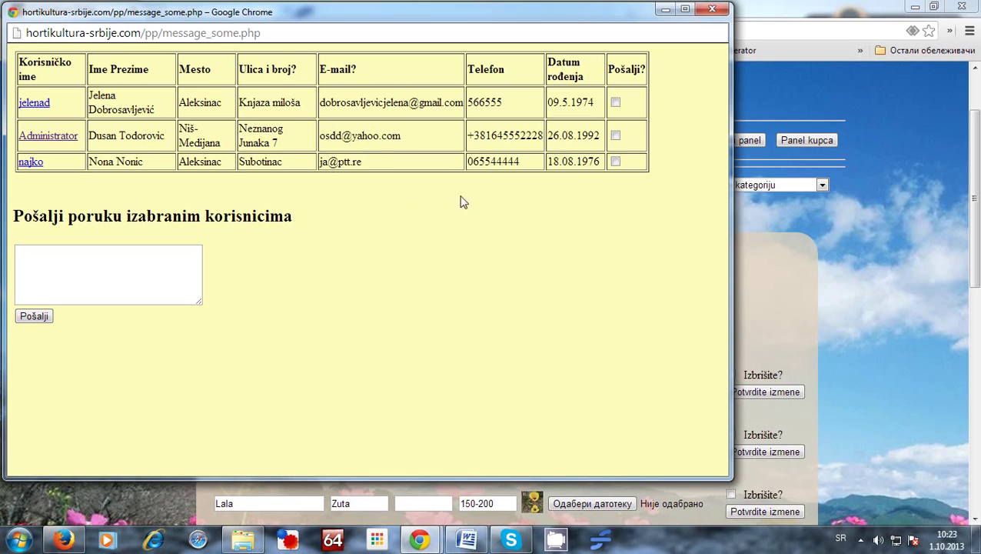
left_click(615, 103)
left_click(195, 269)
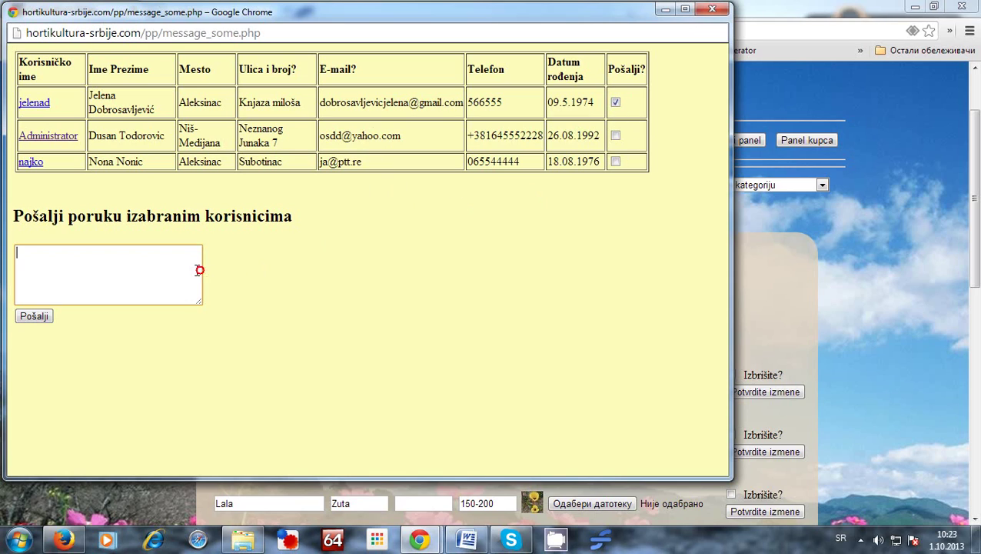
type("Imamo novu turu lala ")
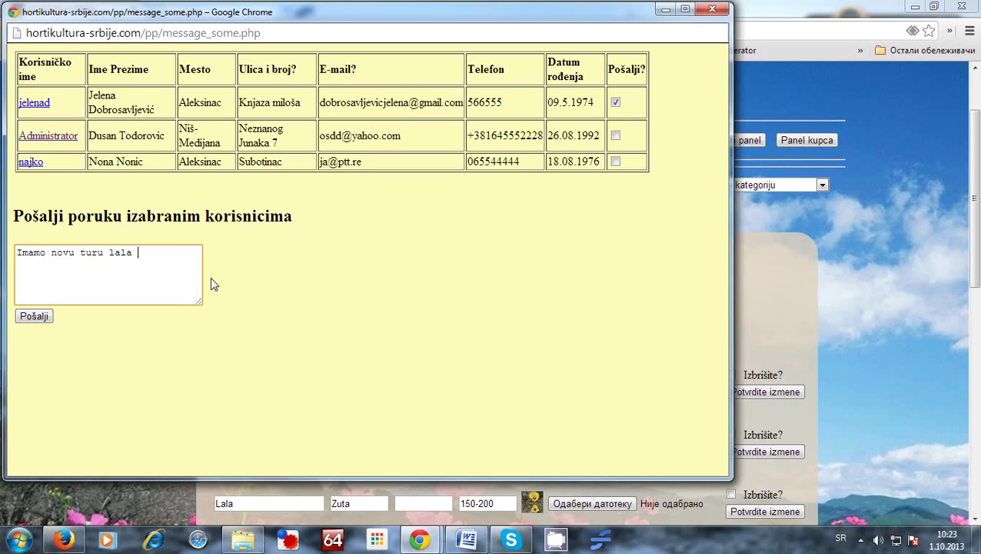
type("za Vas spremnu. Pozdra")
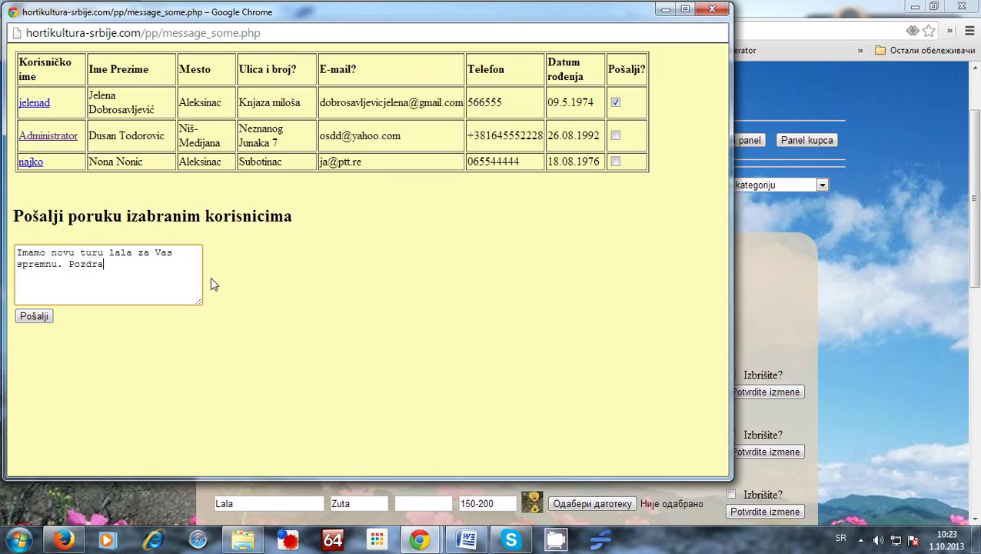
type("v")
left_click(50, 317)
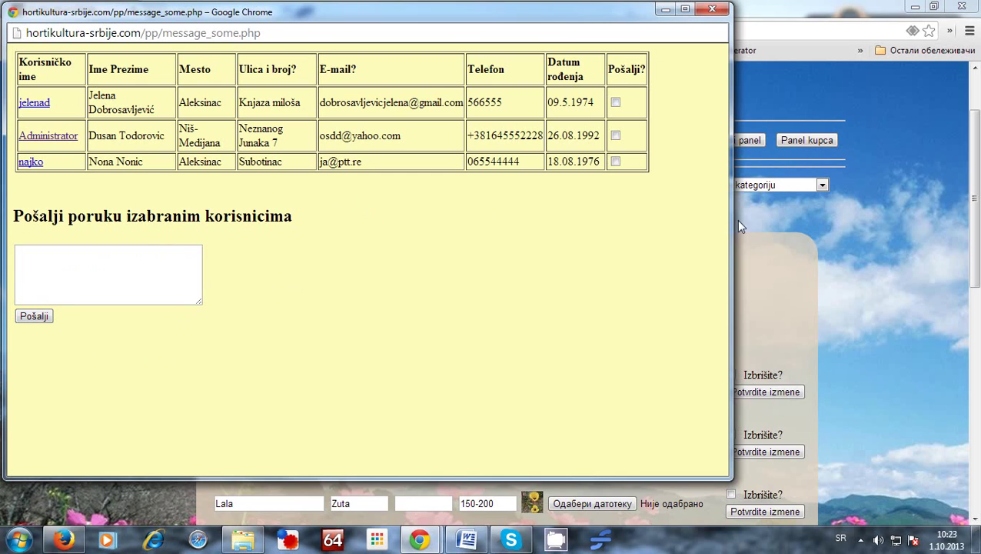
left_click(712, 8)
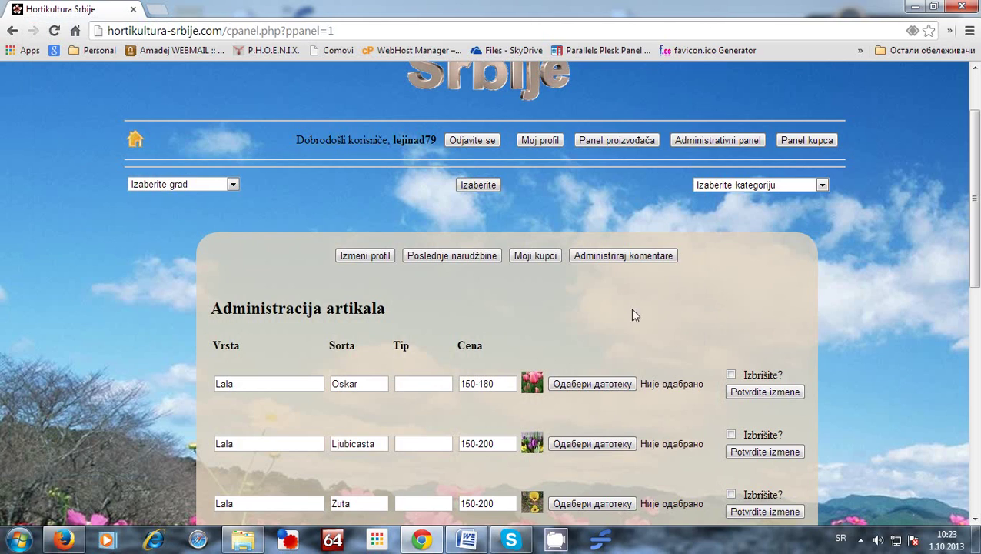
Review the customer comments in the comment administration and the message section below the article list
left_click(607, 257)
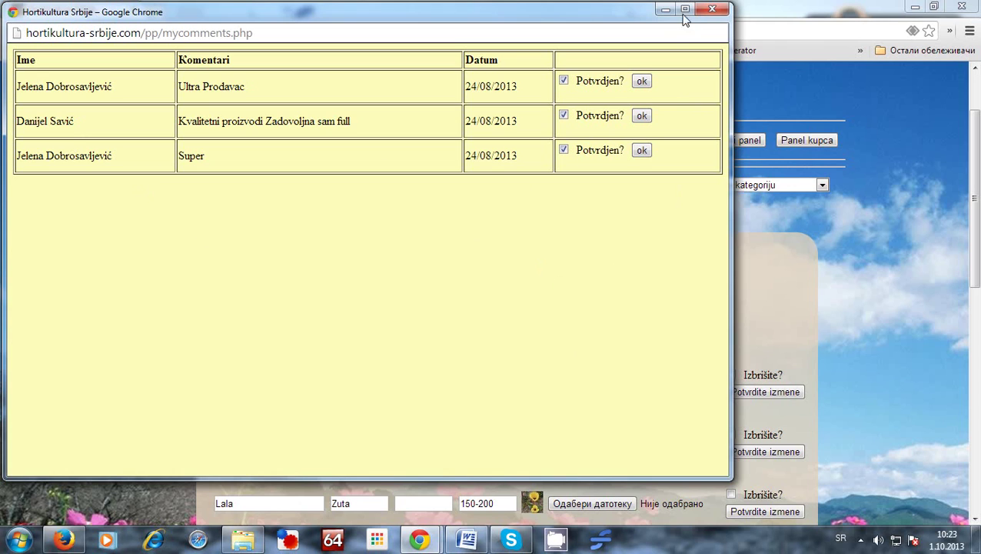
left_click(711, 8)
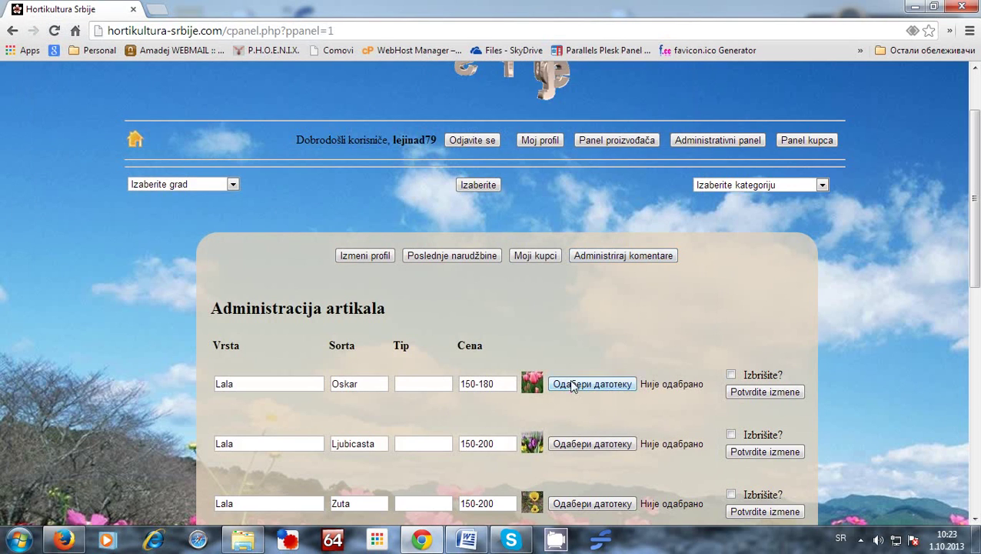
scroll(555, 359, "down", 2)
scroll(555, 358, "down", 6)
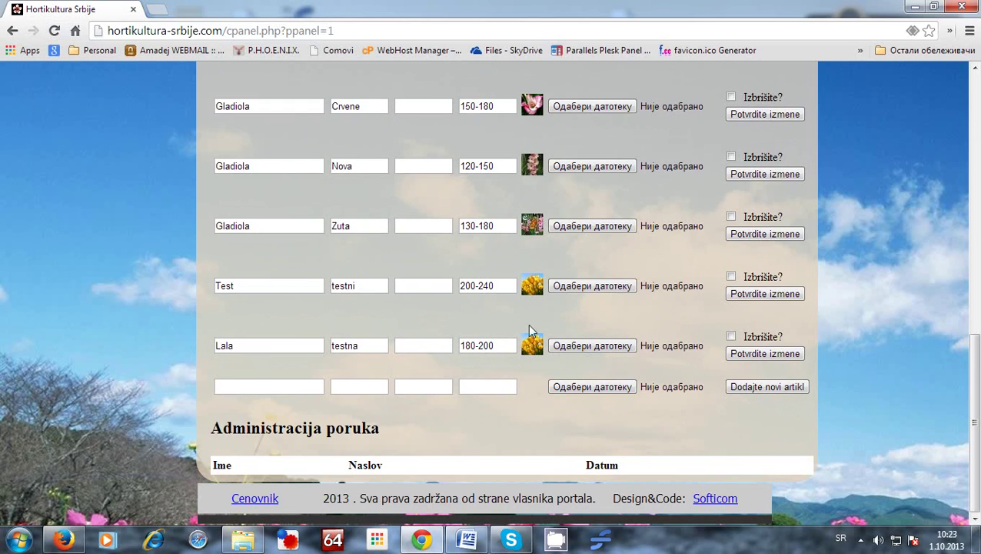
scroll(527, 346, "up", 6)
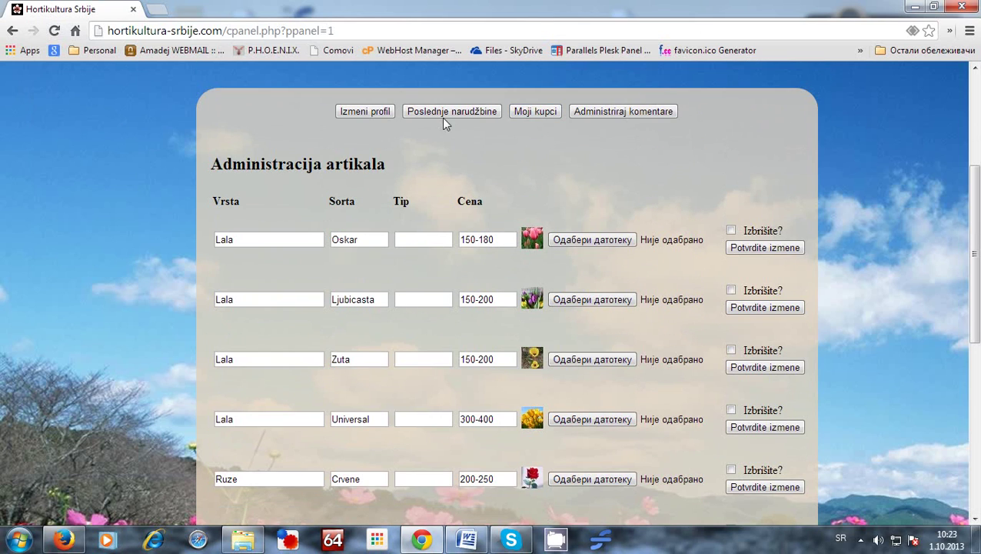
Open the profile for editing, add Hydrangeas.jpg as a new gallery picture and submit the profile changes
left_click(366, 110)
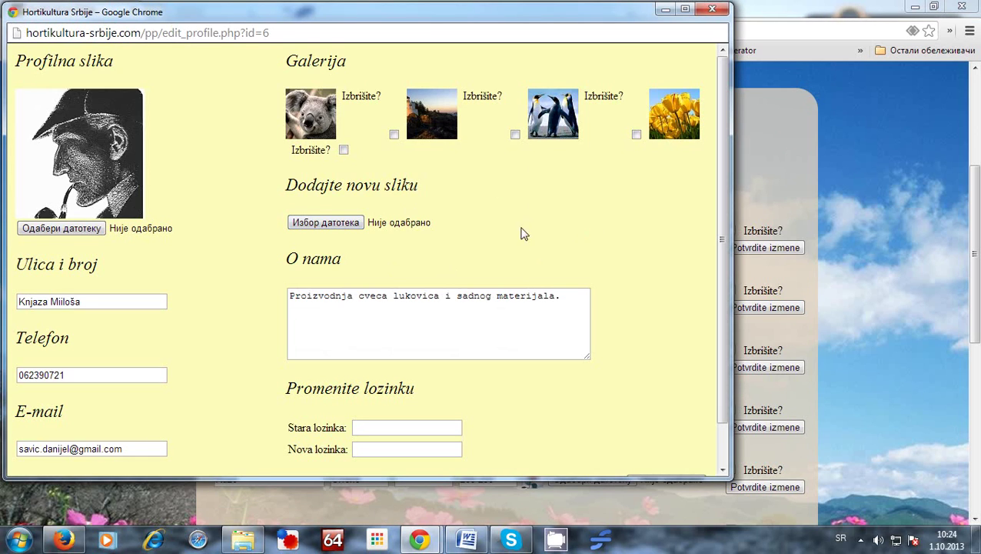
left_click(332, 223)
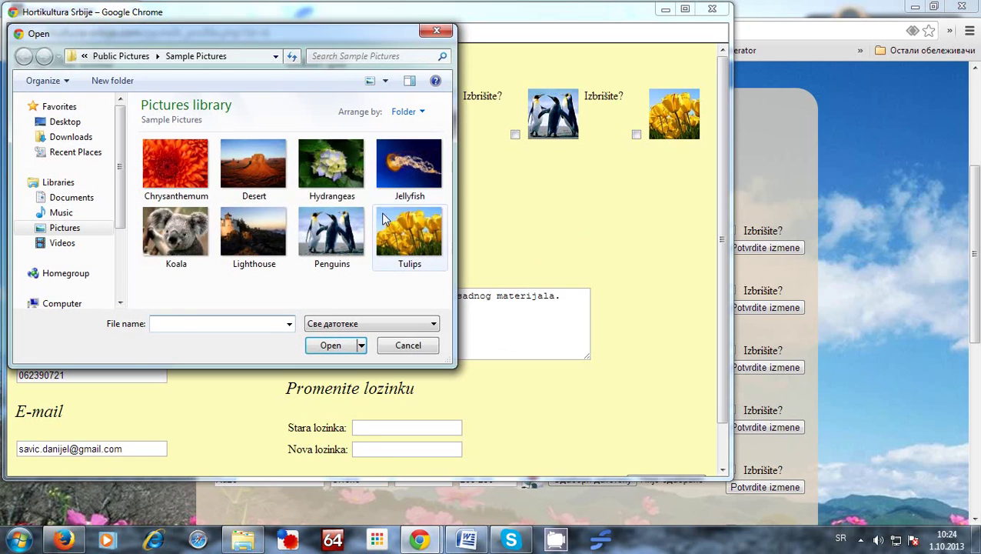
left_click(351, 170)
left_click(331, 345)
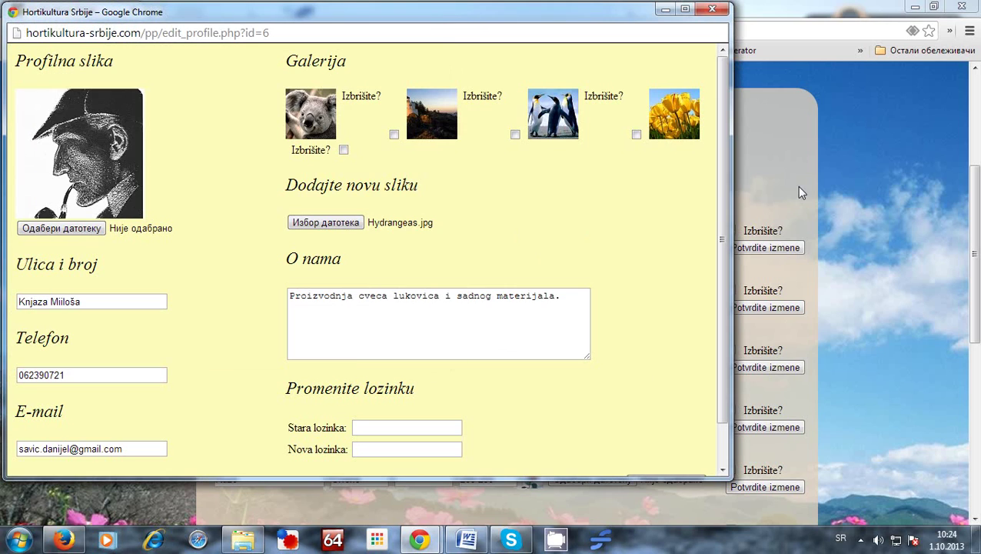
scroll(551, 245, "down", 1)
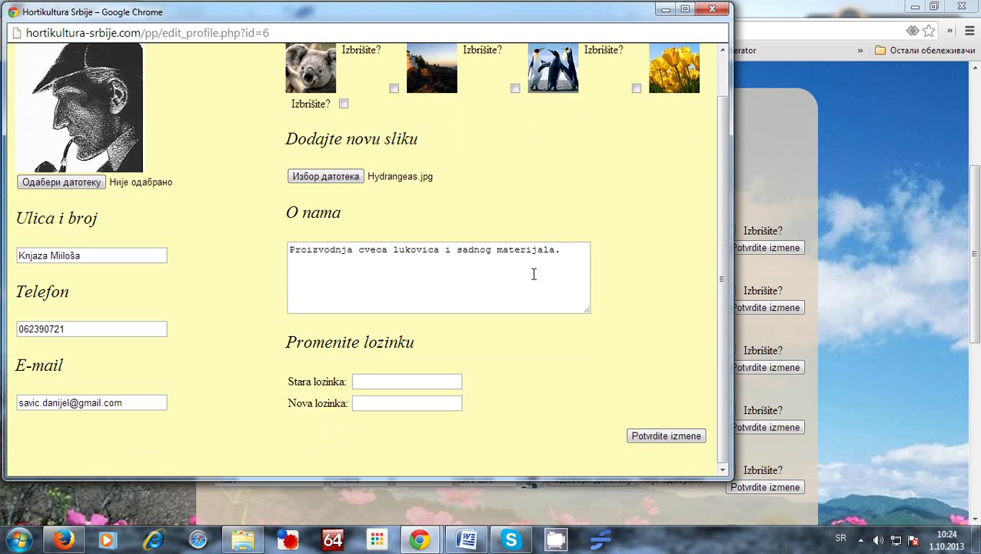
left_click(656, 433)
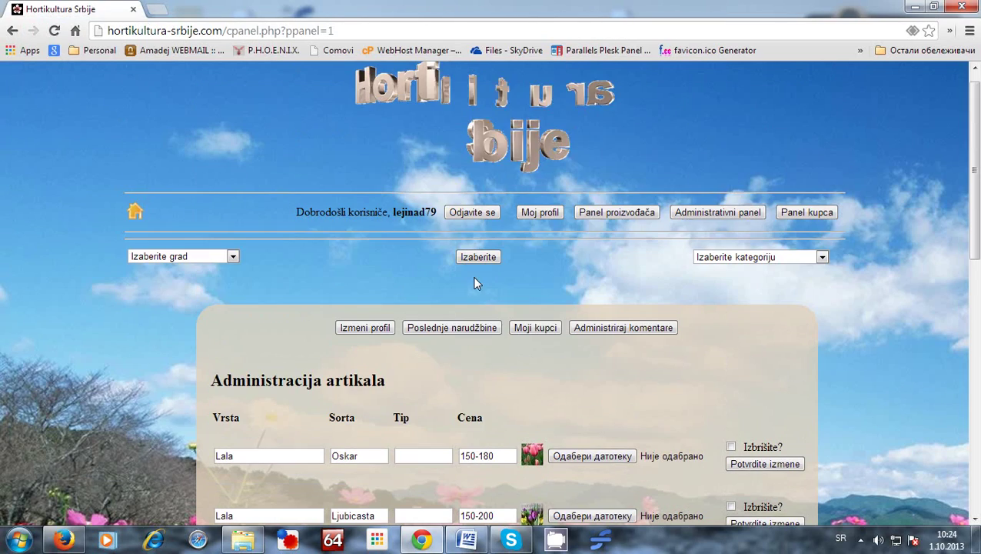
Open the public profile and view the new hydrangea picture enlarged in its gallery, closing the preview
left_click(540, 212)
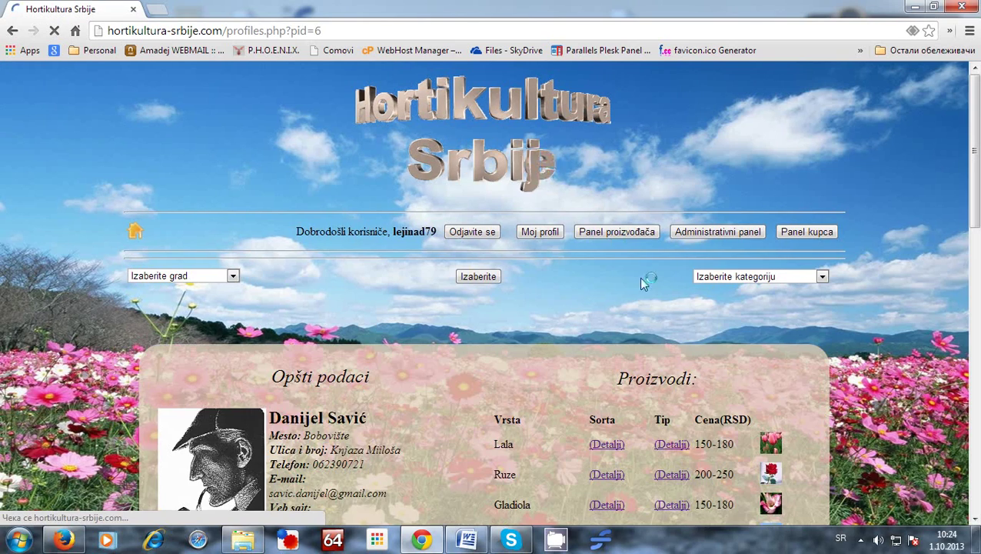
scroll(586, 434, "down", 3)
scroll(581, 423, "down", 1)
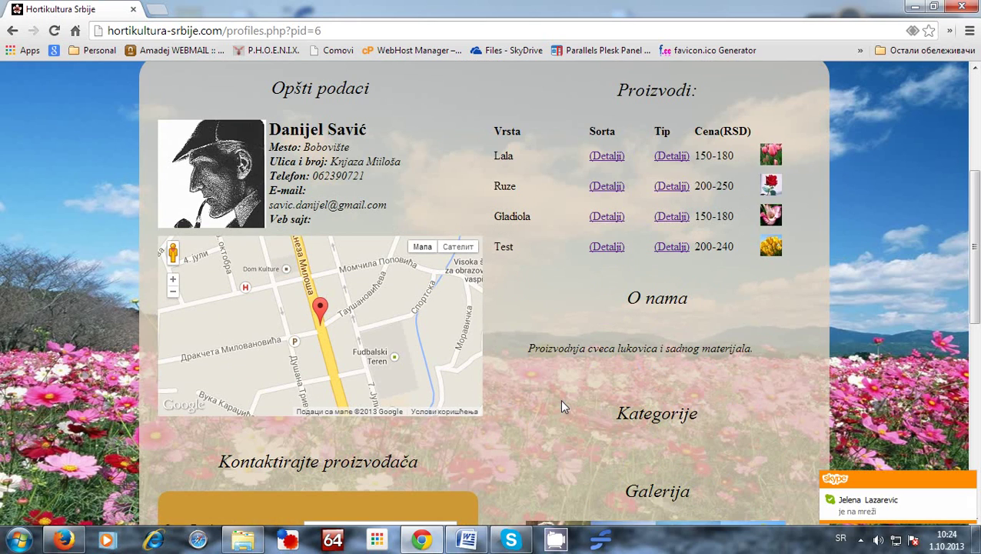
scroll(561, 406, "down", 4)
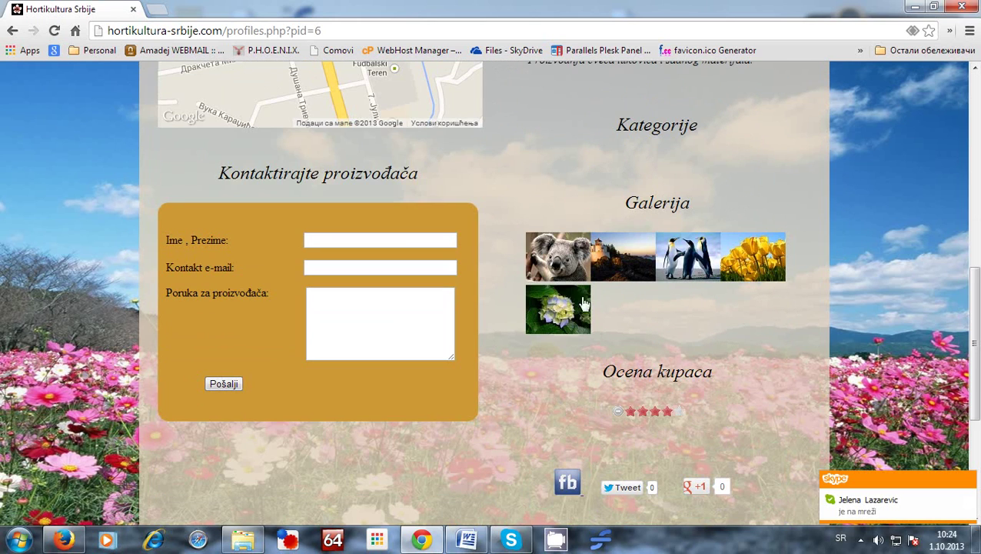
left_click(583, 303)
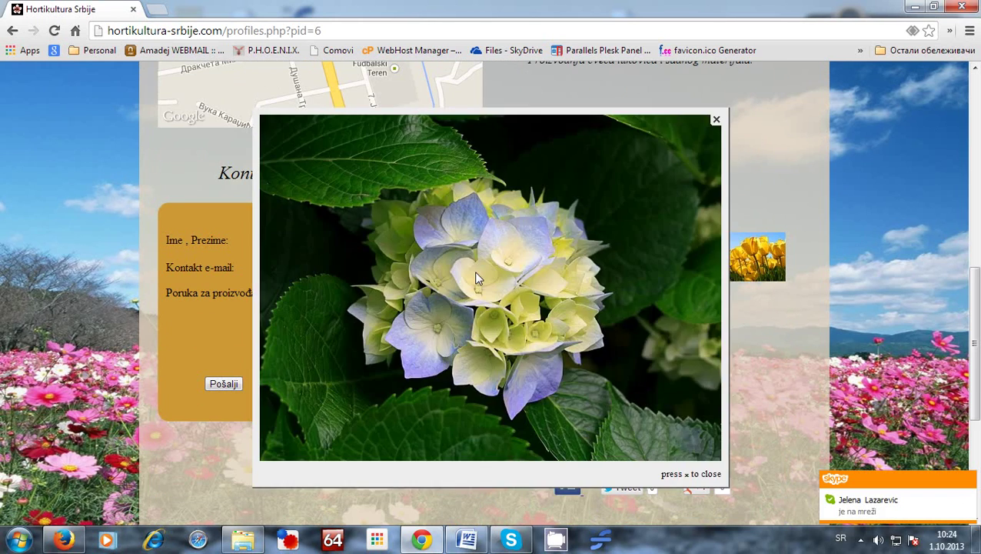
left_click(713, 117)
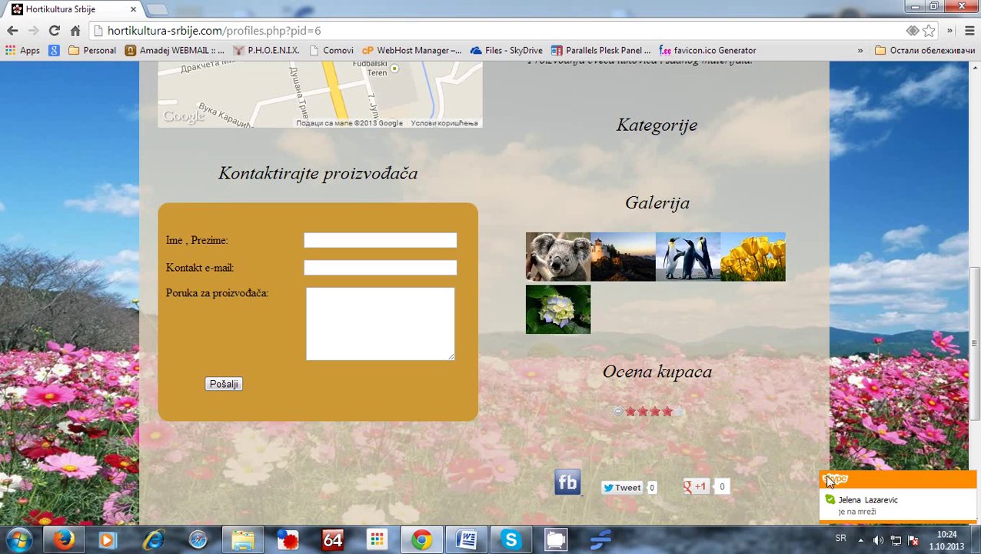